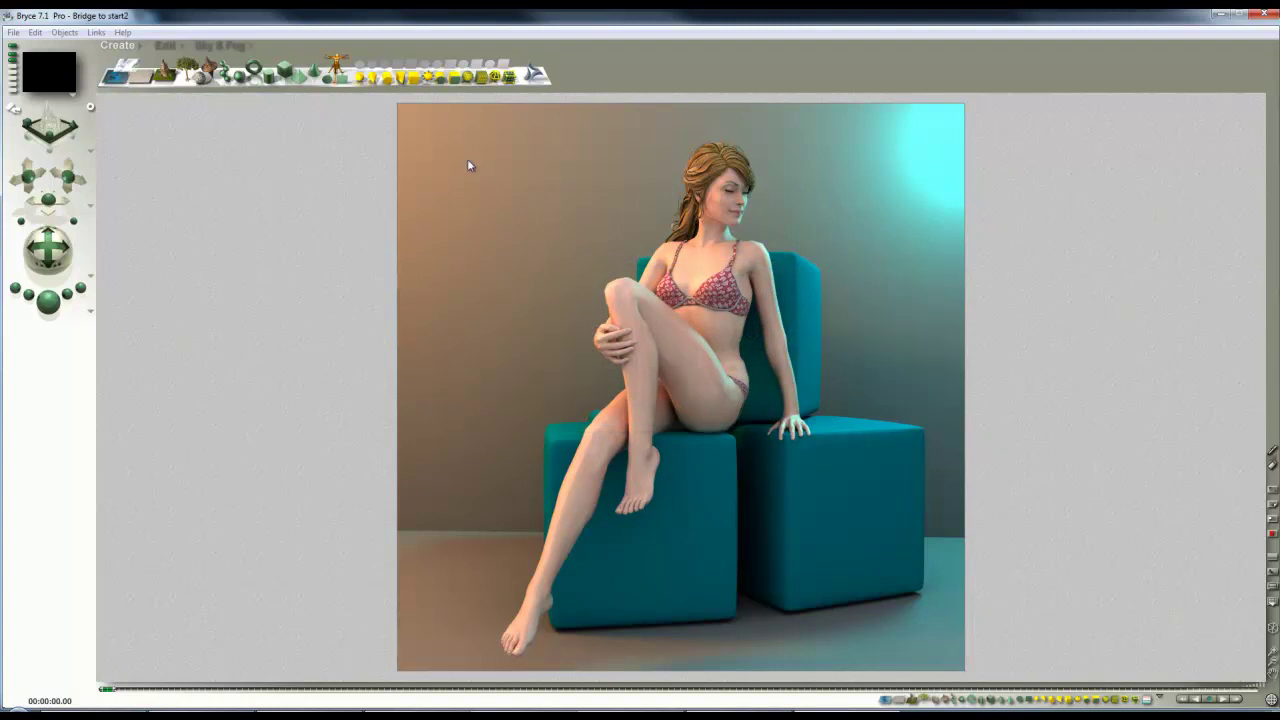
Turn off Reflections under Optics in the render options and apply the change.
click(93, 316)
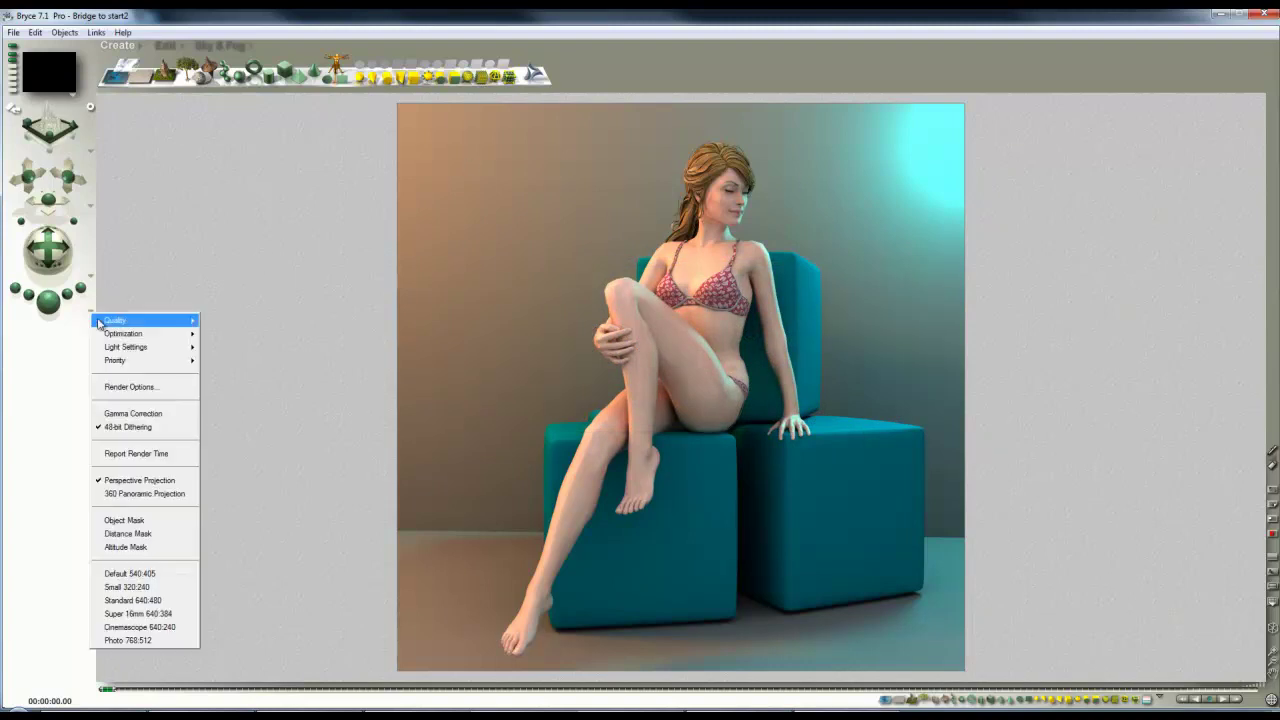
click(138, 378)
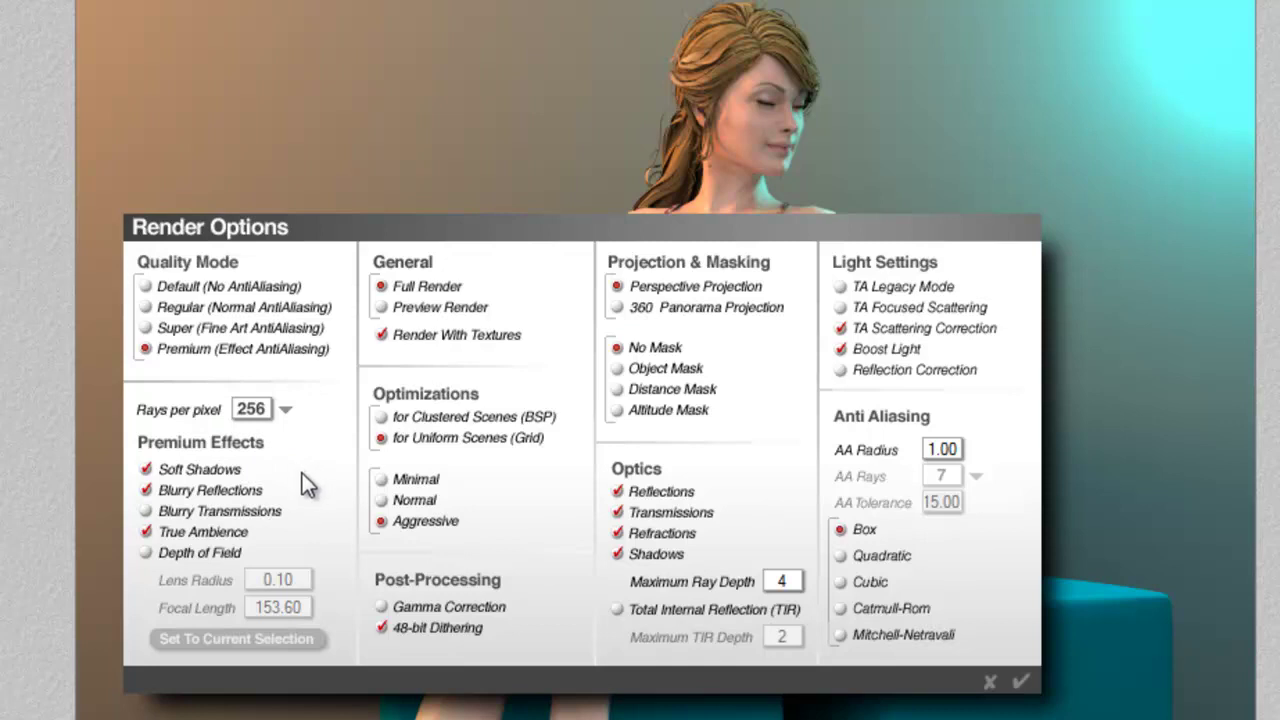
click(617, 491)
click(1021, 684)
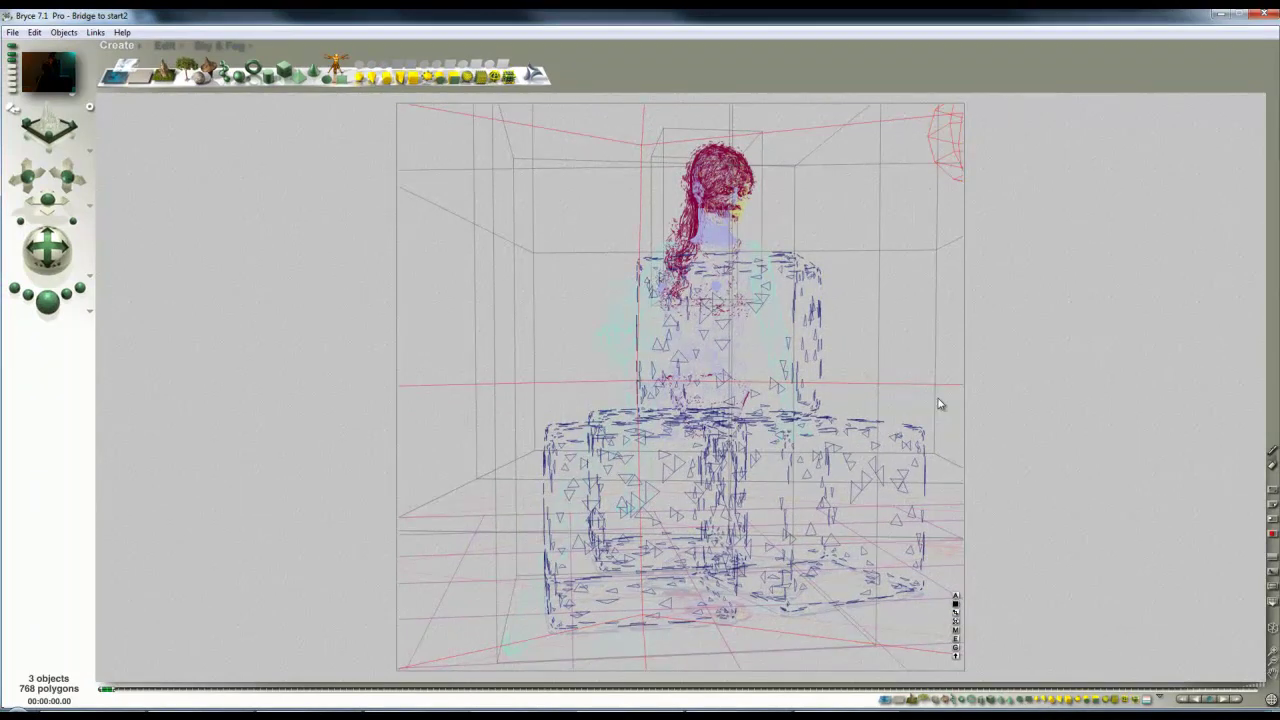
Hide the two red spherical lights on either side of the cubes in their object attributes, and render the scene.
right_click(891, 286)
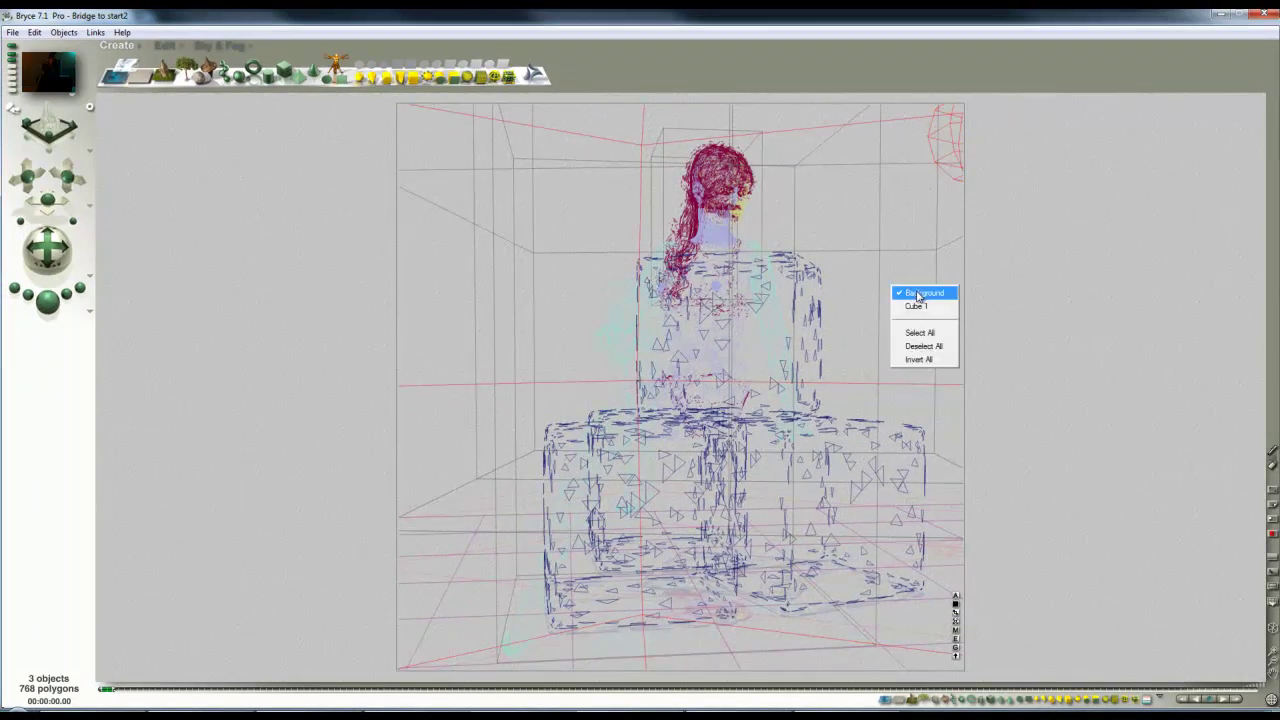
click(916, 293)
key(2)
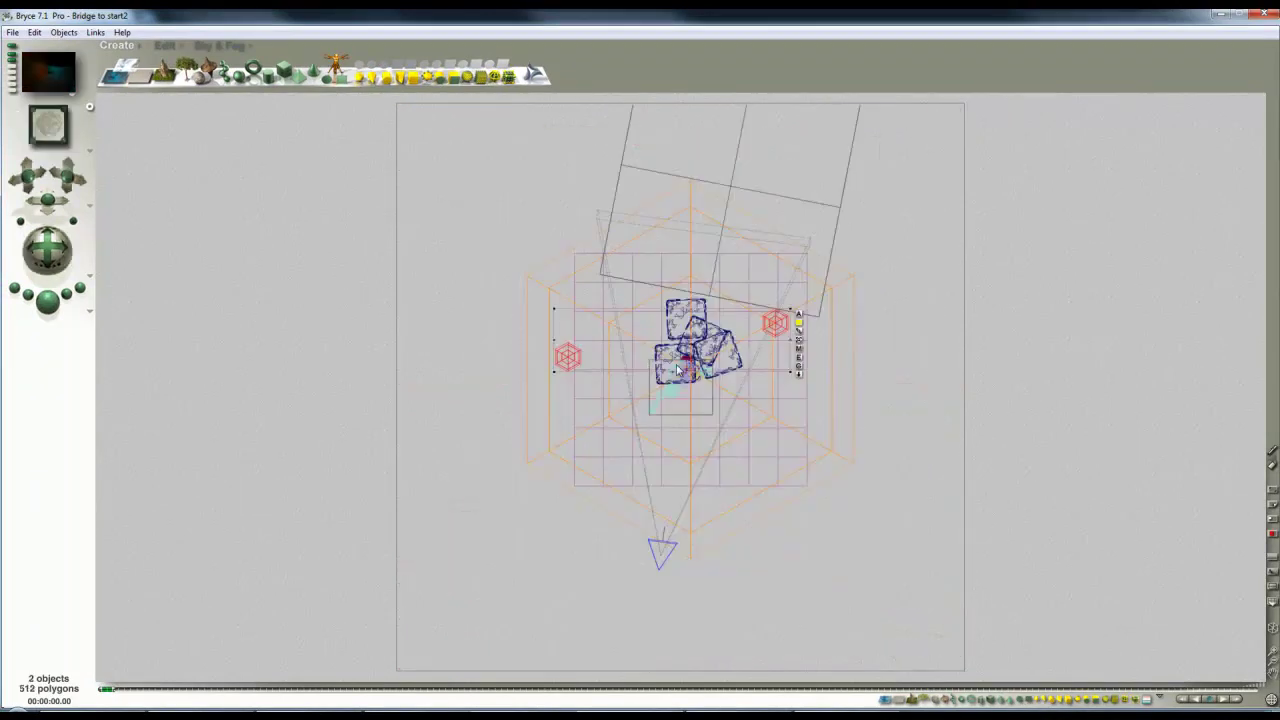
key(1)
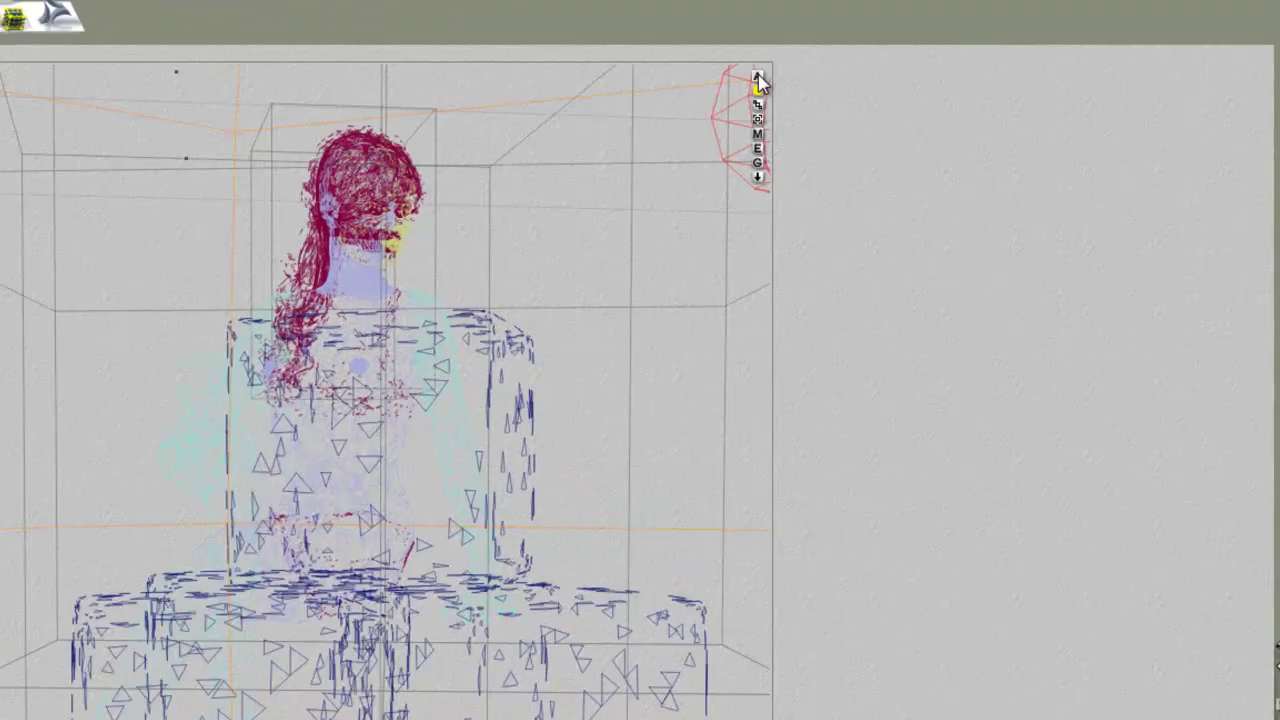
click(757, 80)
click(902, 191)
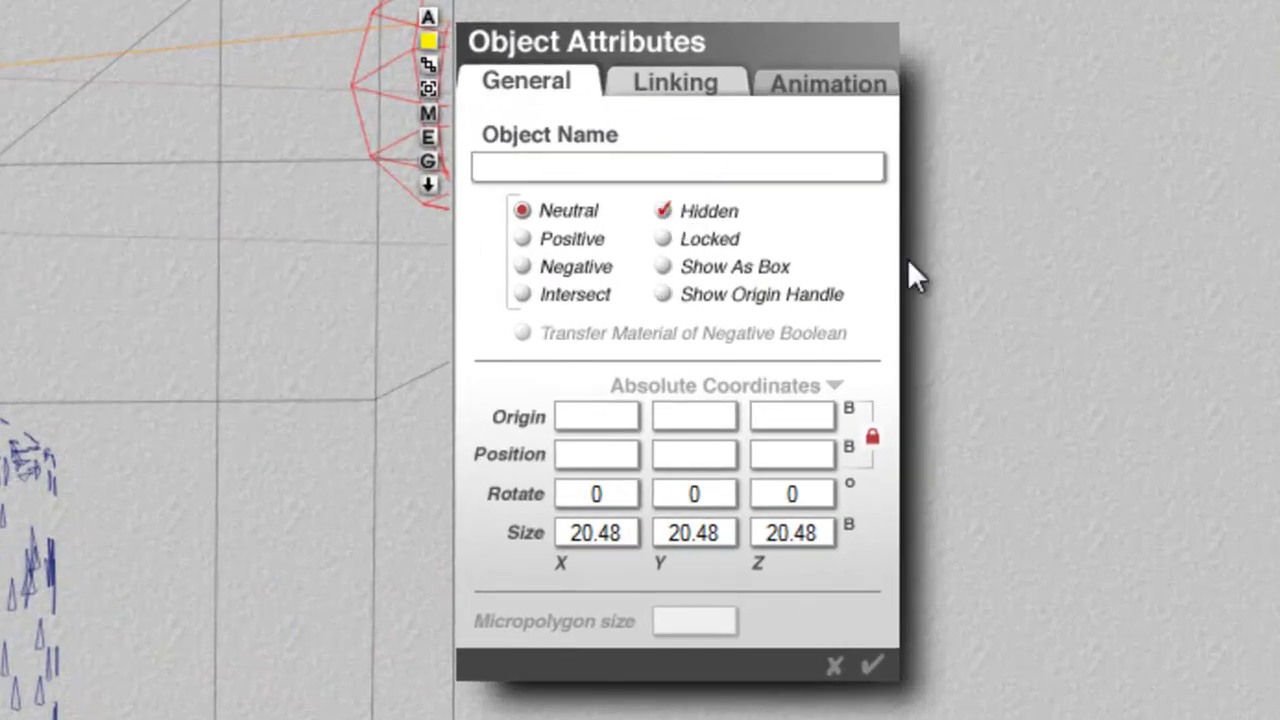
click(872, 665)
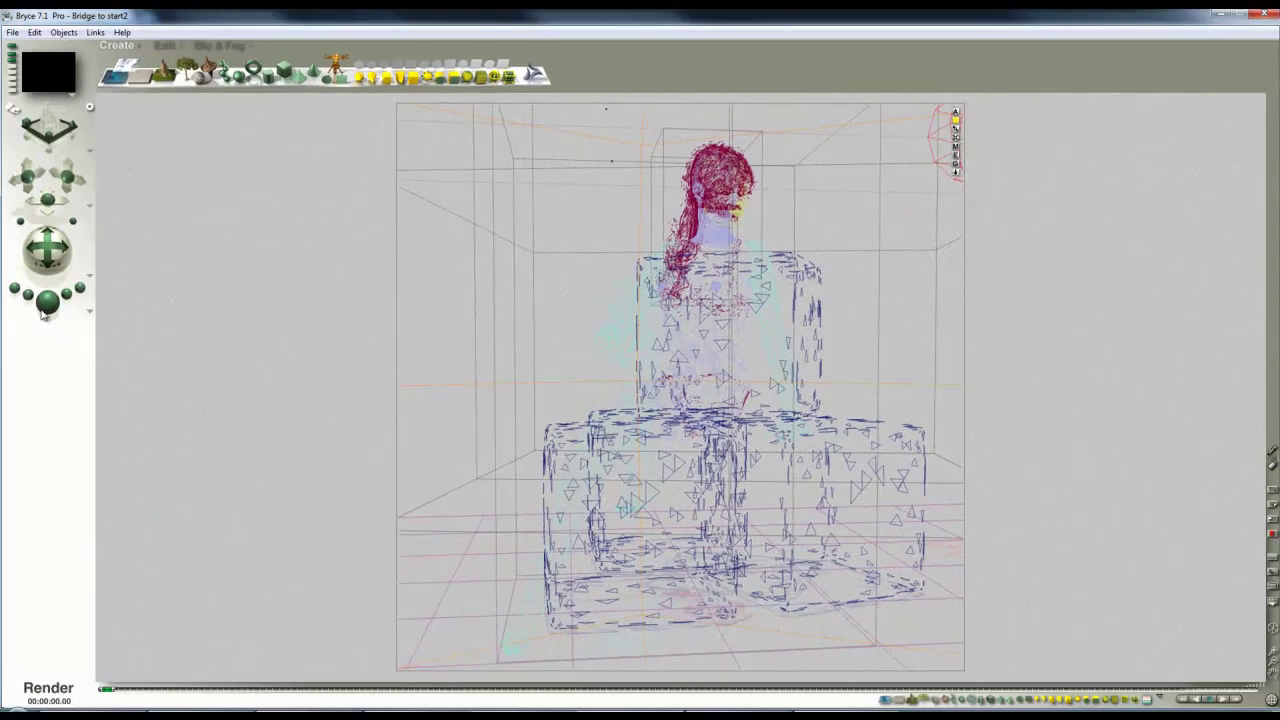
click(44, 312)
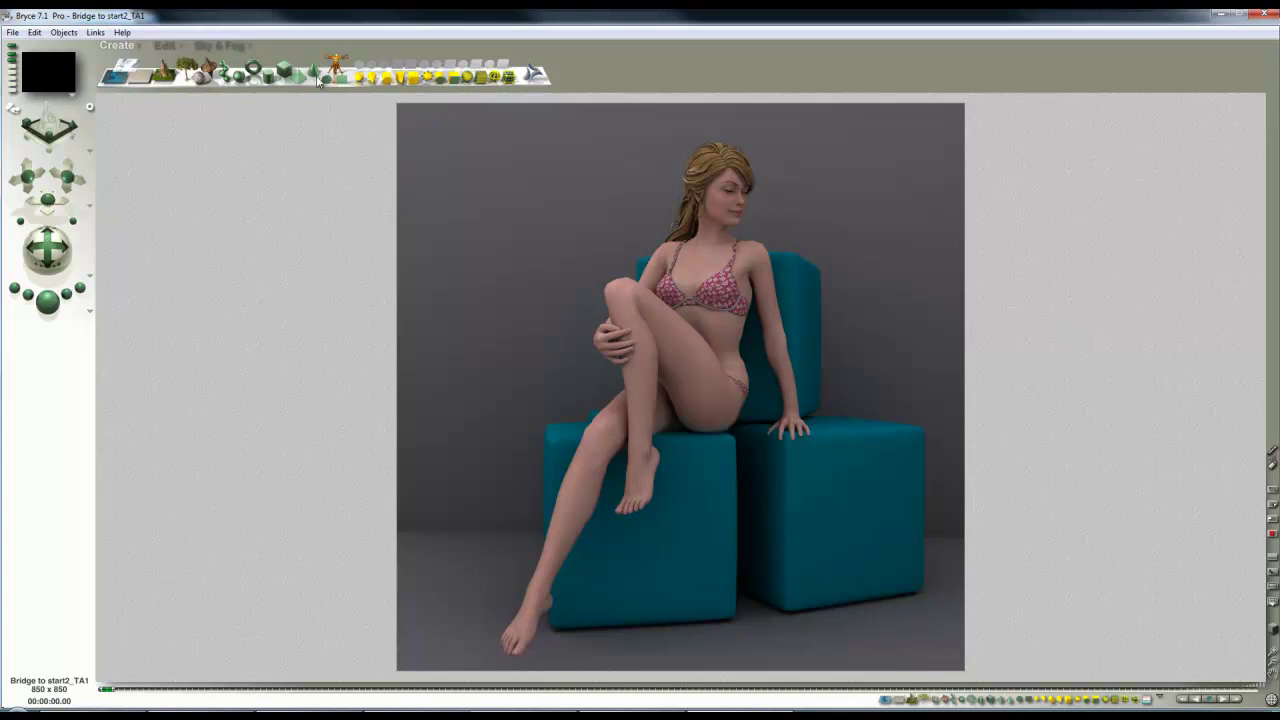
Check the image-based lighting settings in the Sky Lab, including its list of included objects.
click(219, 46)
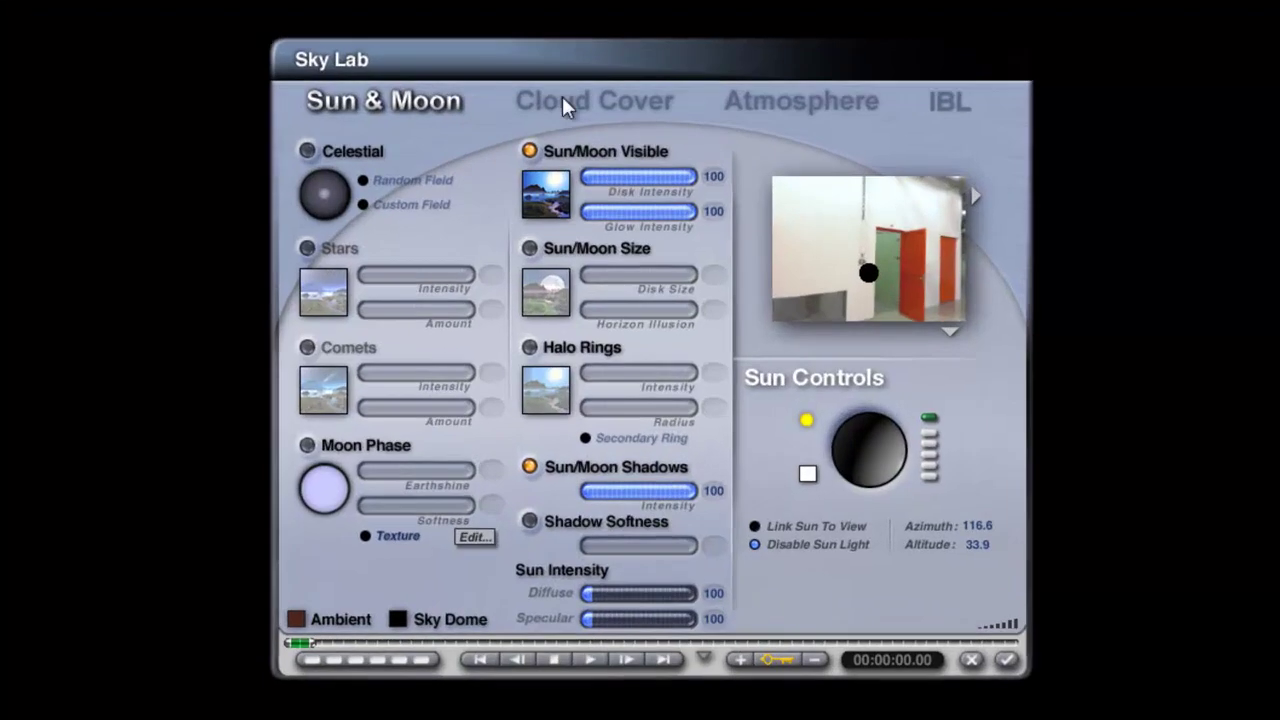
click(960, 102)
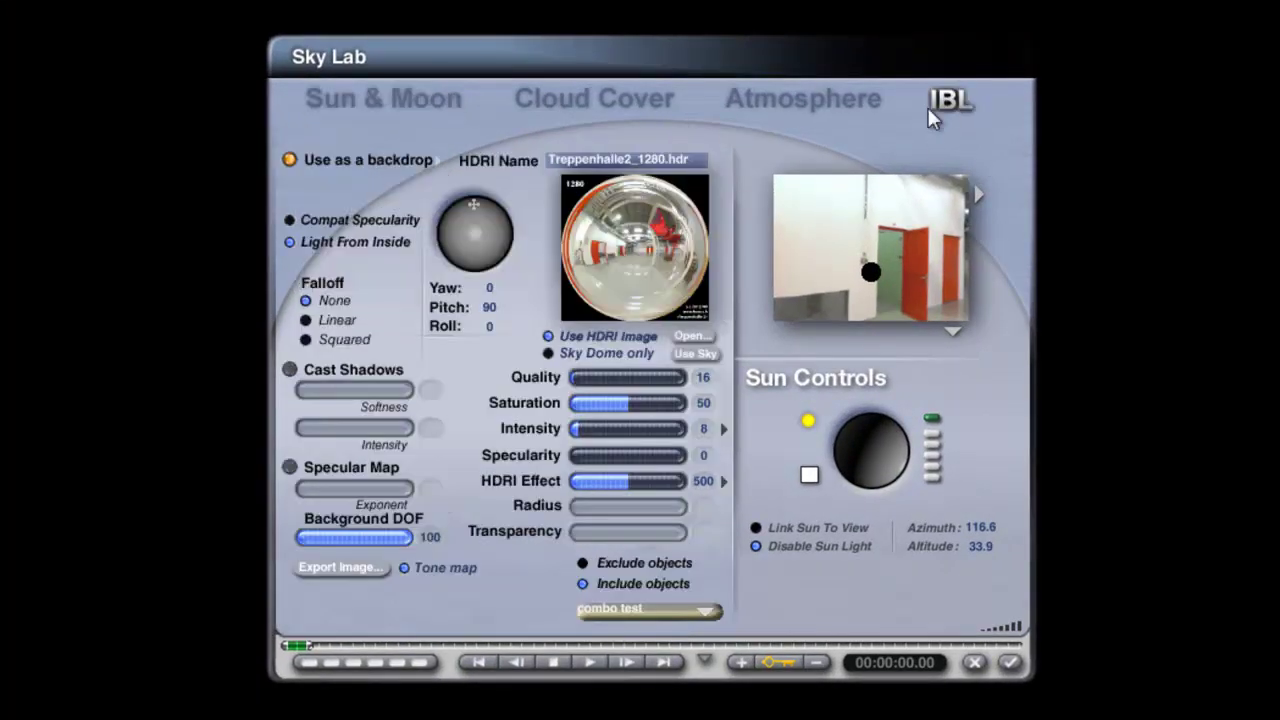
click(681, 604)
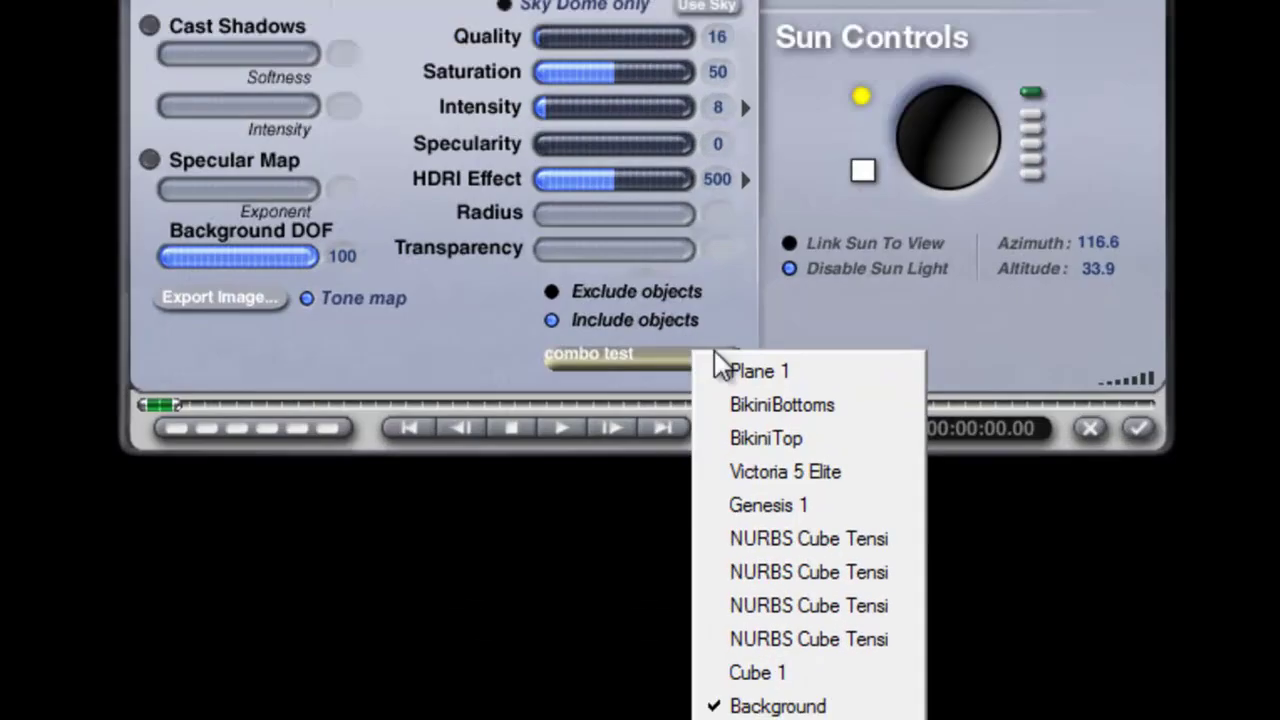
click(812, 549)
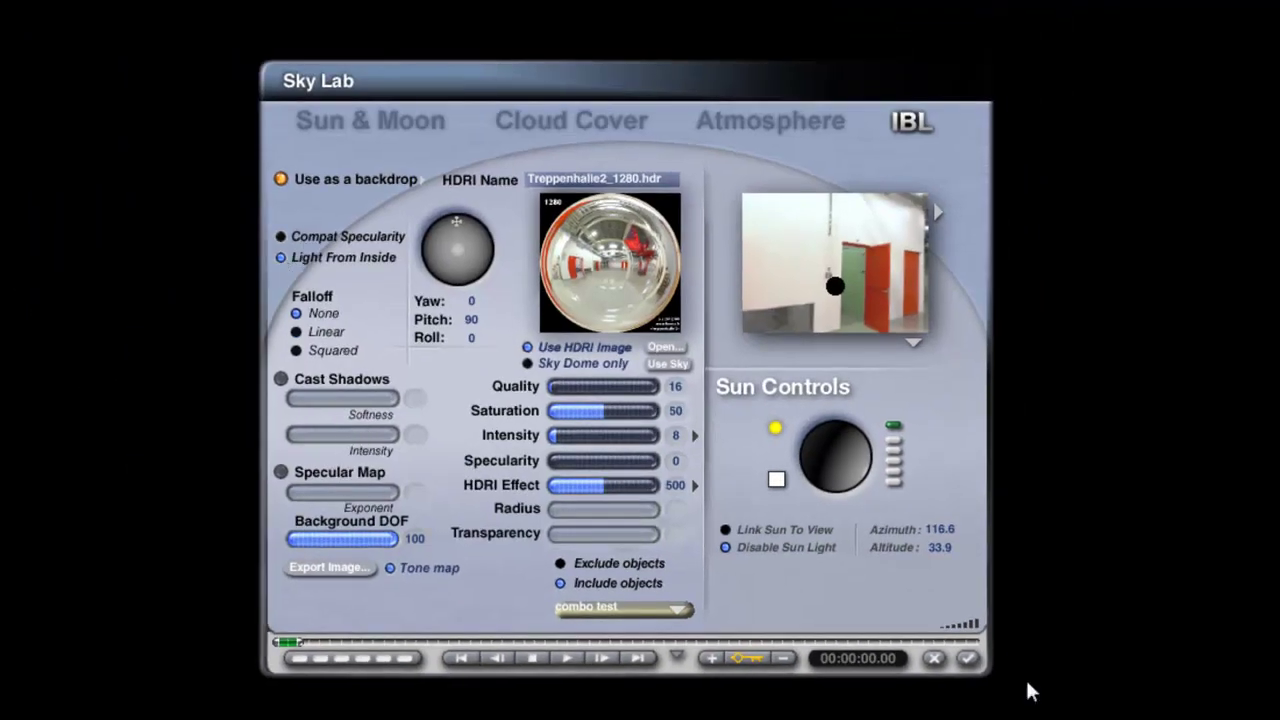
click(967, 658)
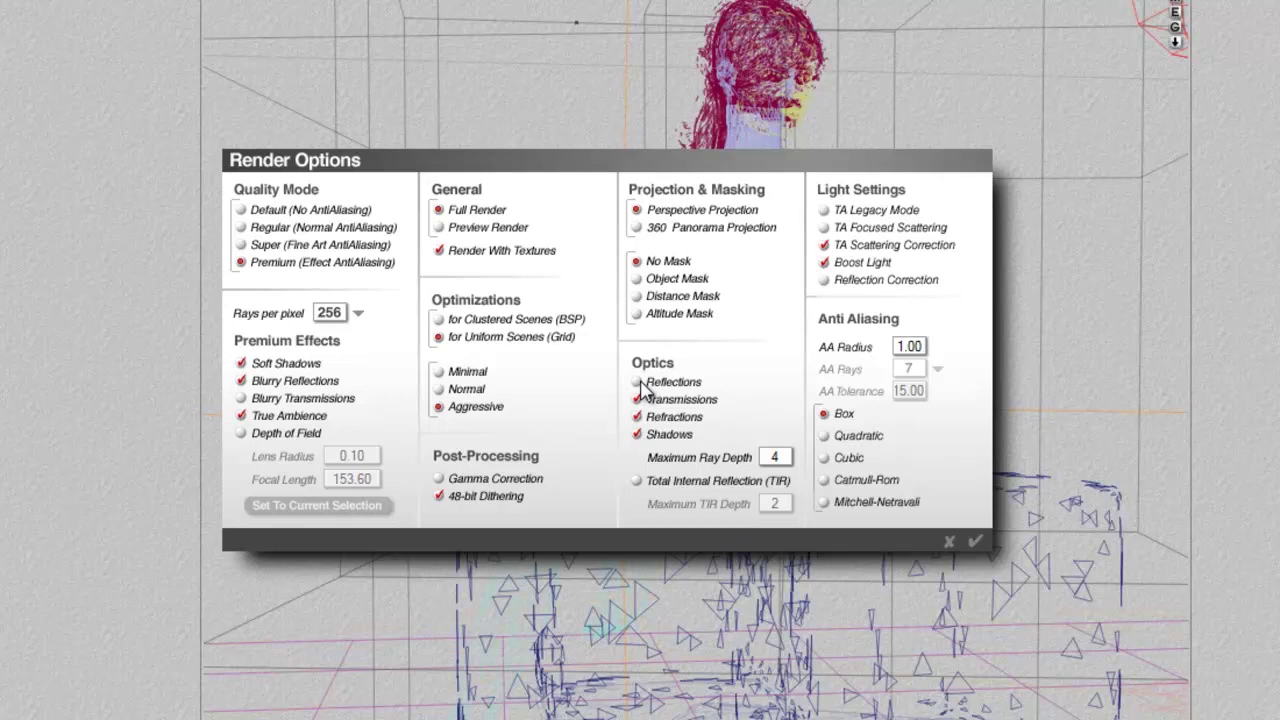
In the render options, enable Reflections, disable True Ambience, and set the rays per pixel to 64.
click(640, 384)
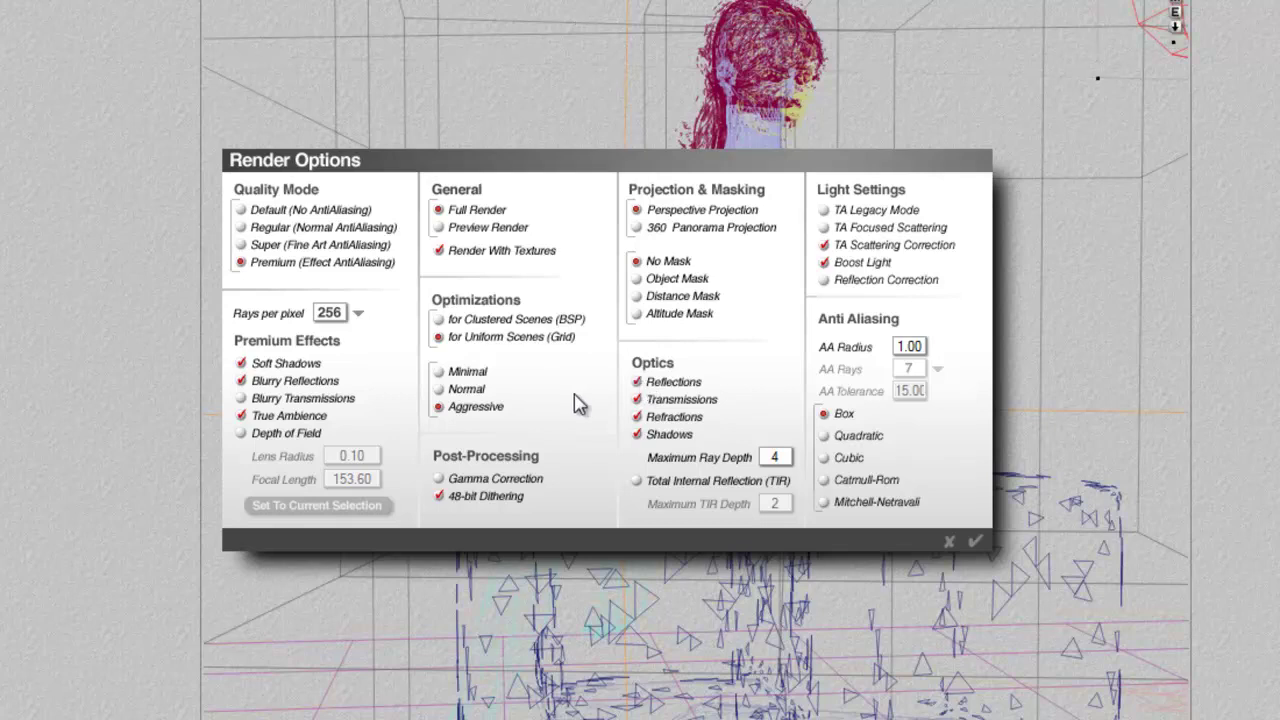
click(242, 416)
click(358, 313)
click(388, 419)
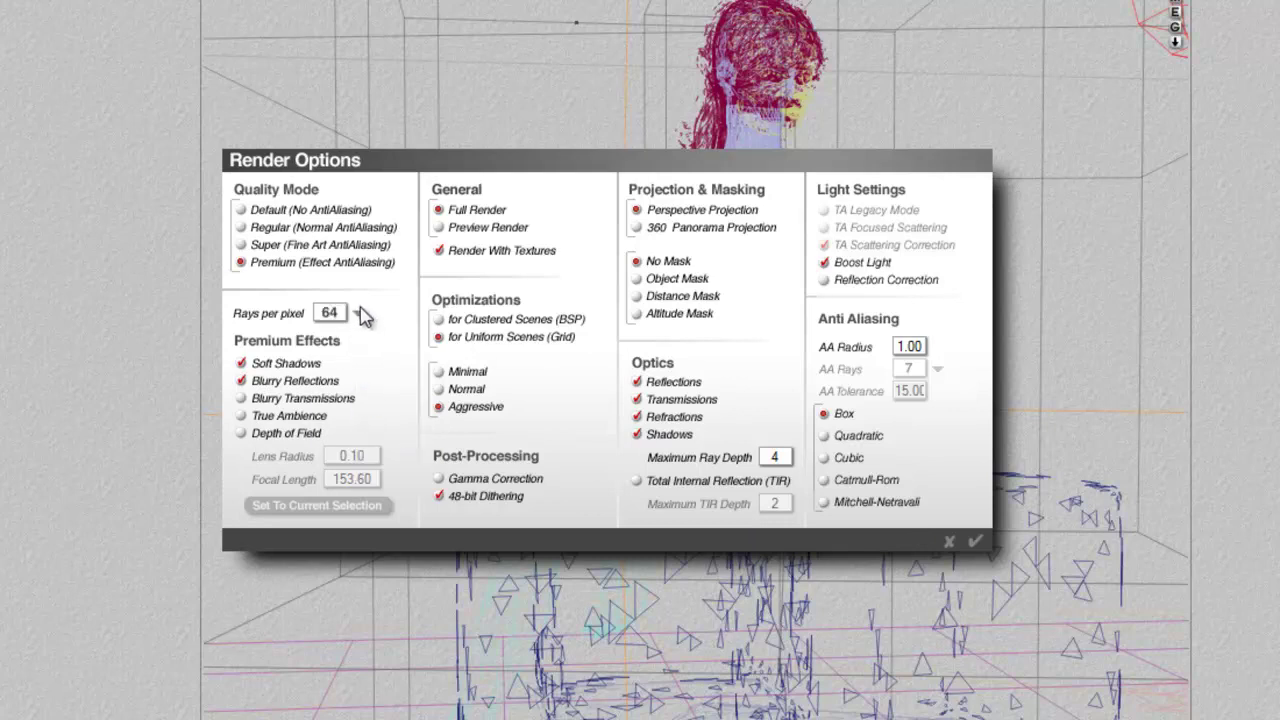
click(974, 541)
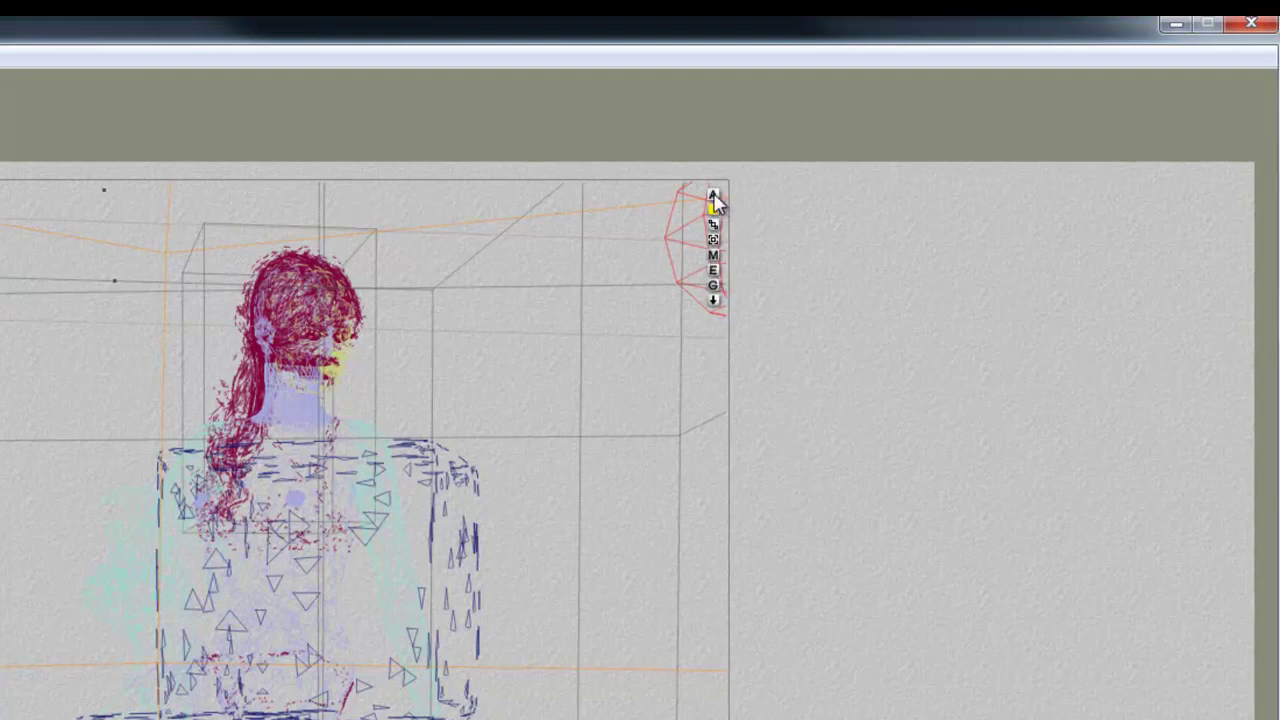
Make the two hidden spherical lights visible in their object attributes, and render the scene.
click(714, 197)
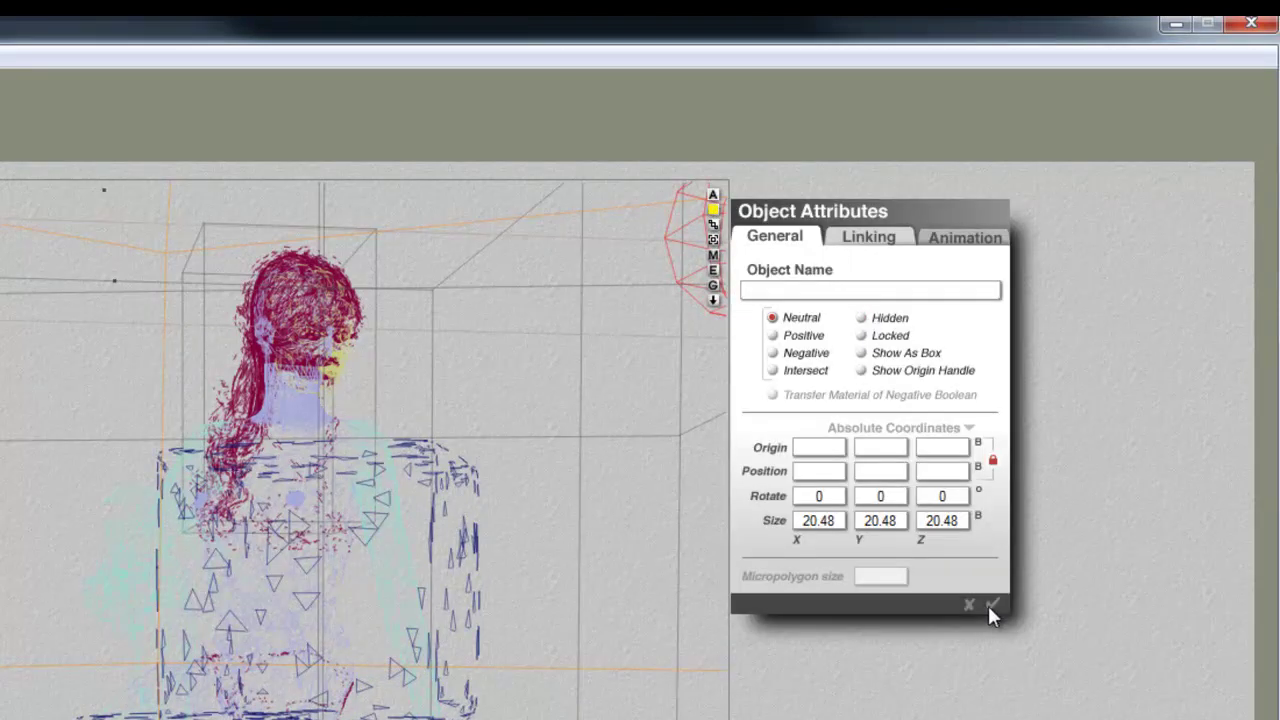
click(990, 605)
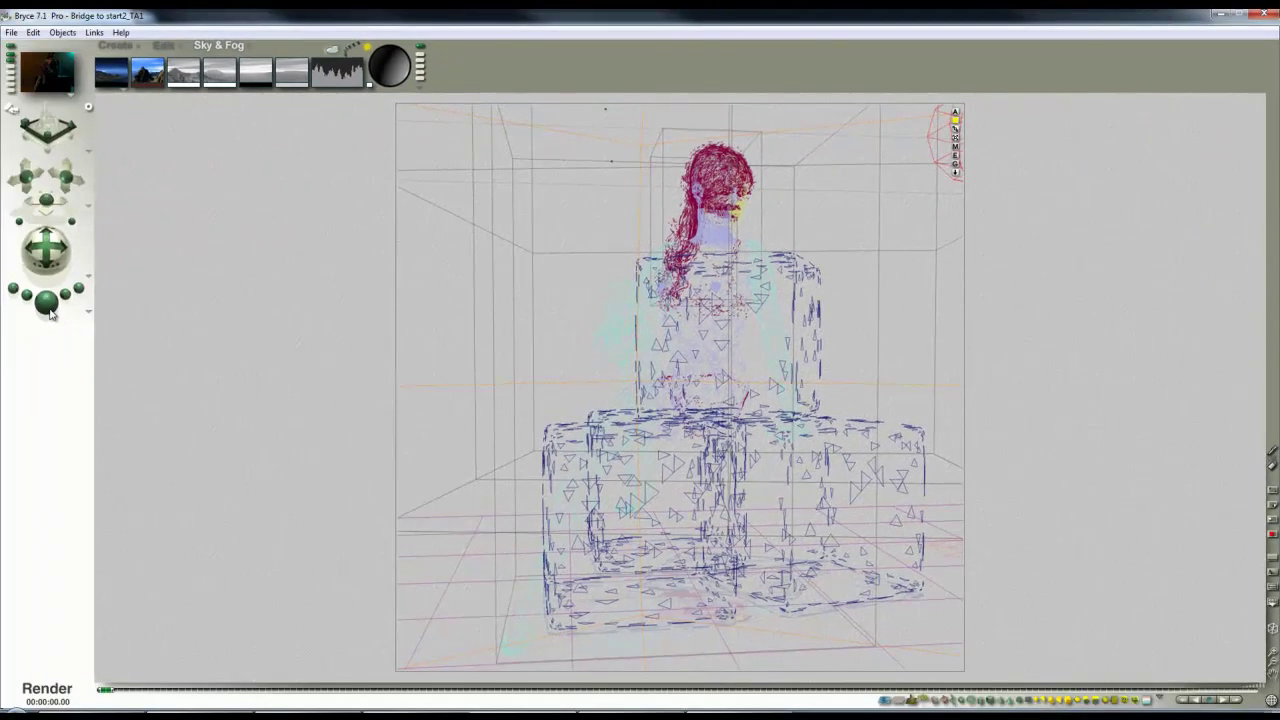
click(50, 311)
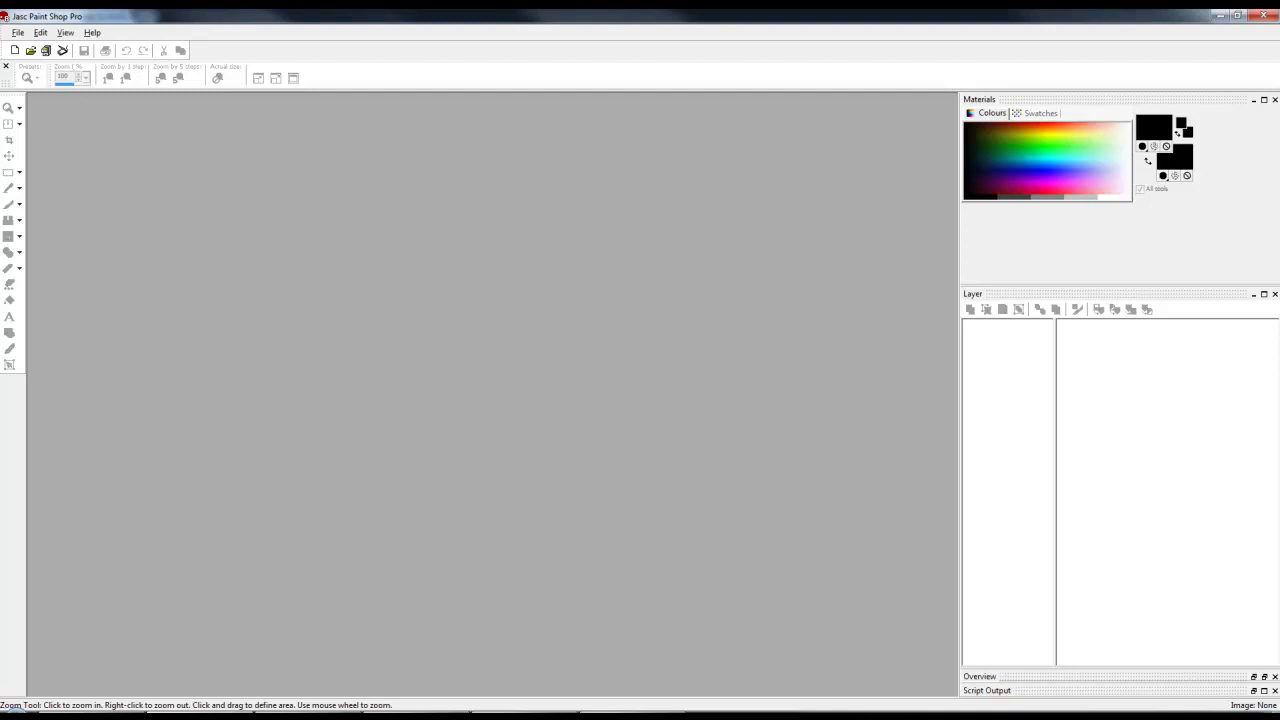
Switch to Paint Shop Pro, open the renders Bridge to start2_TA1 and Bridge to start2_64rpp1, and offset their windows.
drag(380, 716, 380, 358)
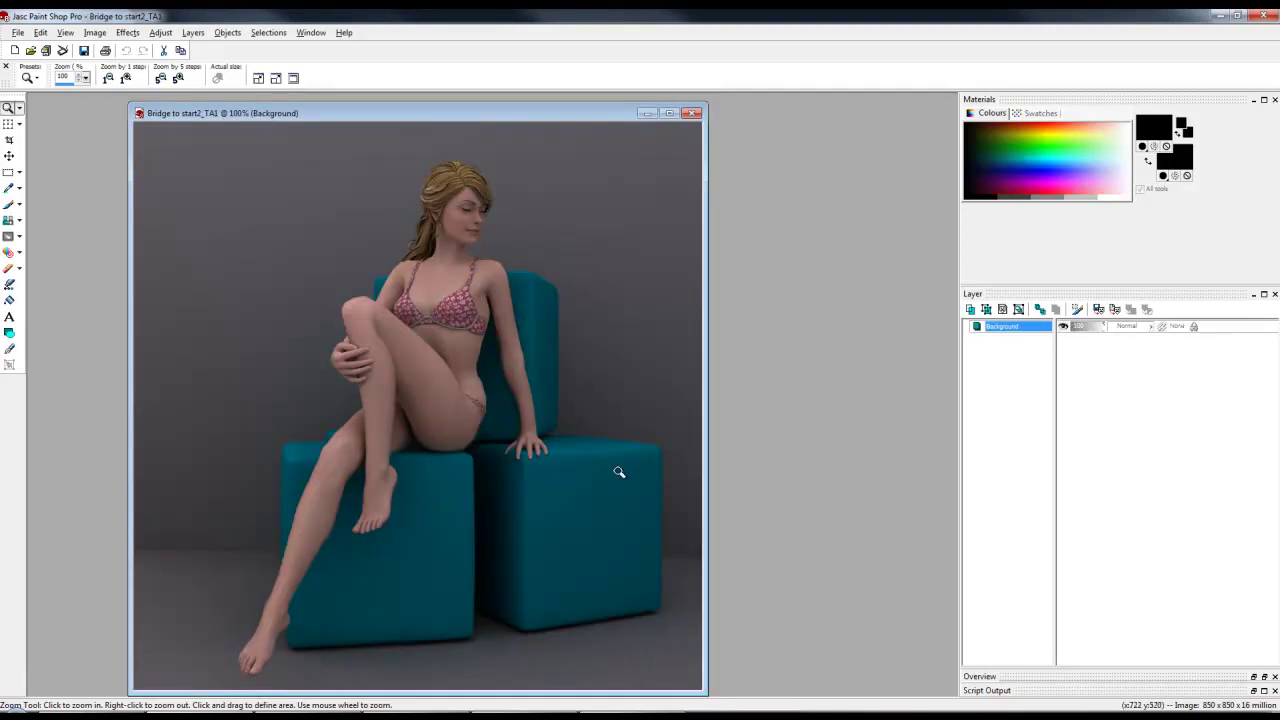
drag(1245, 366, 766, 523)
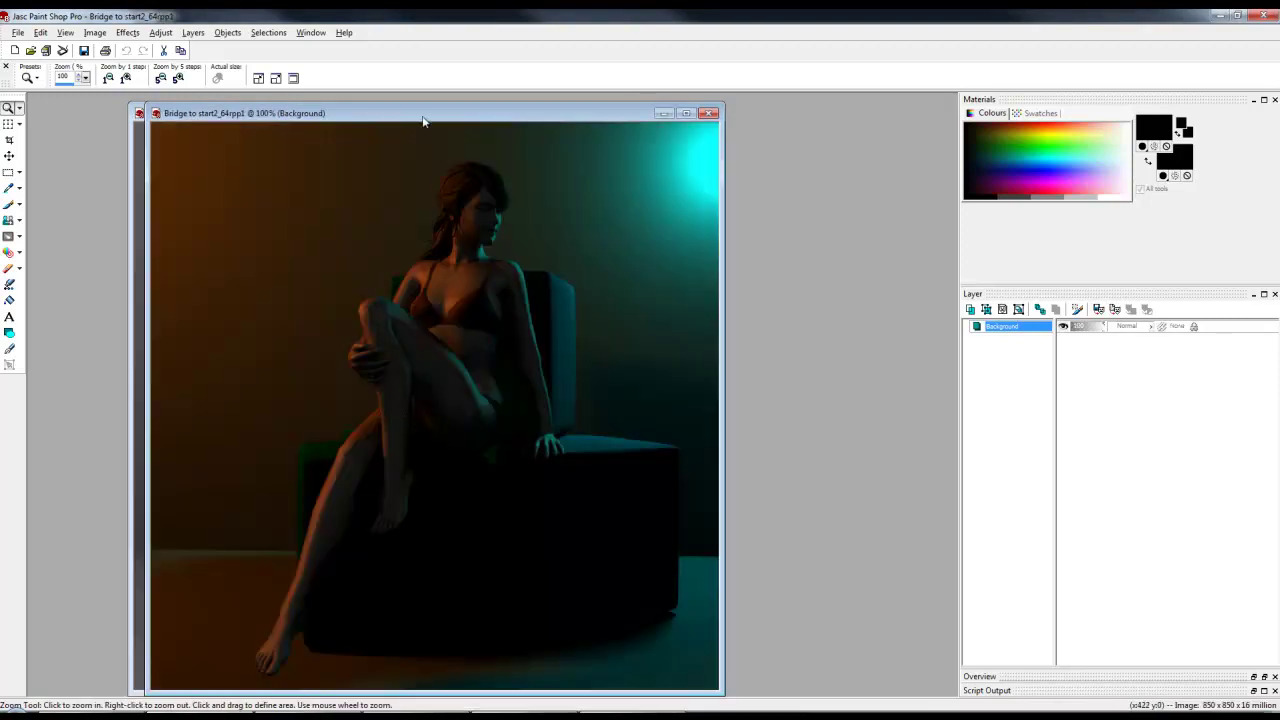
drag(424, 113, 573, 111)
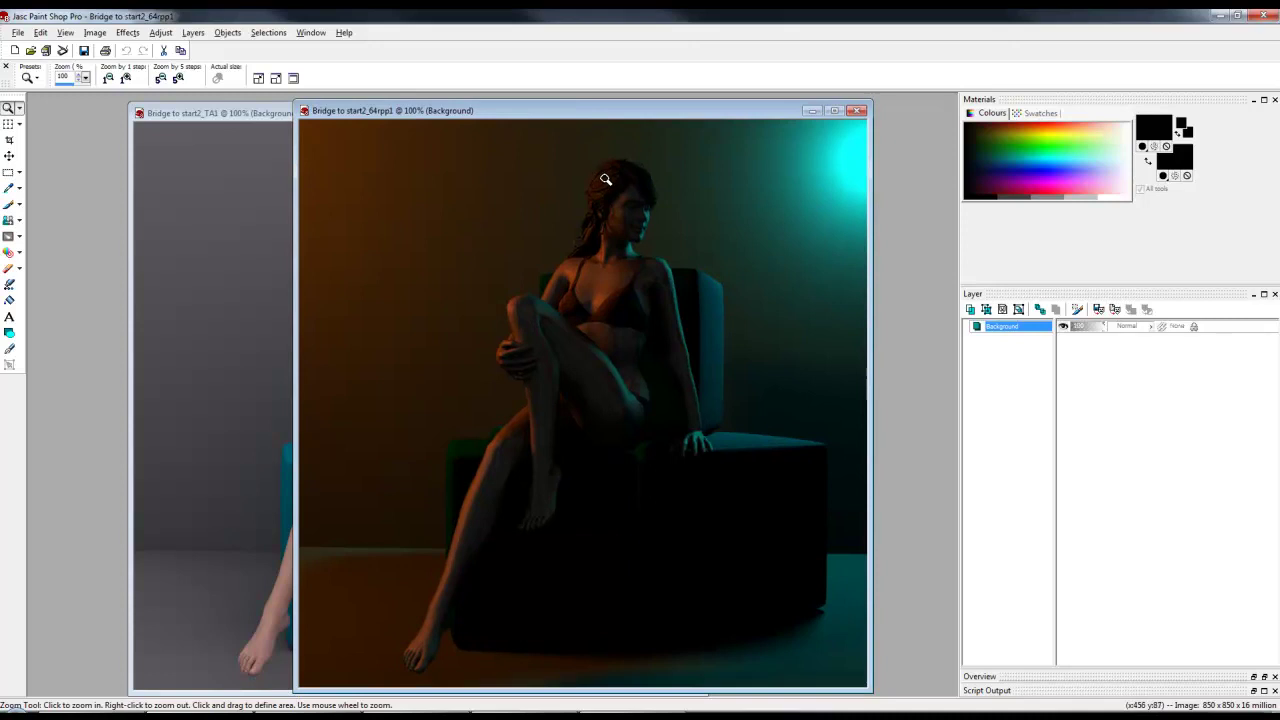
Paste the 64rpp1 render as a new layer over the TA1 image, and close the 64rpp1 image.
click(256, 113)
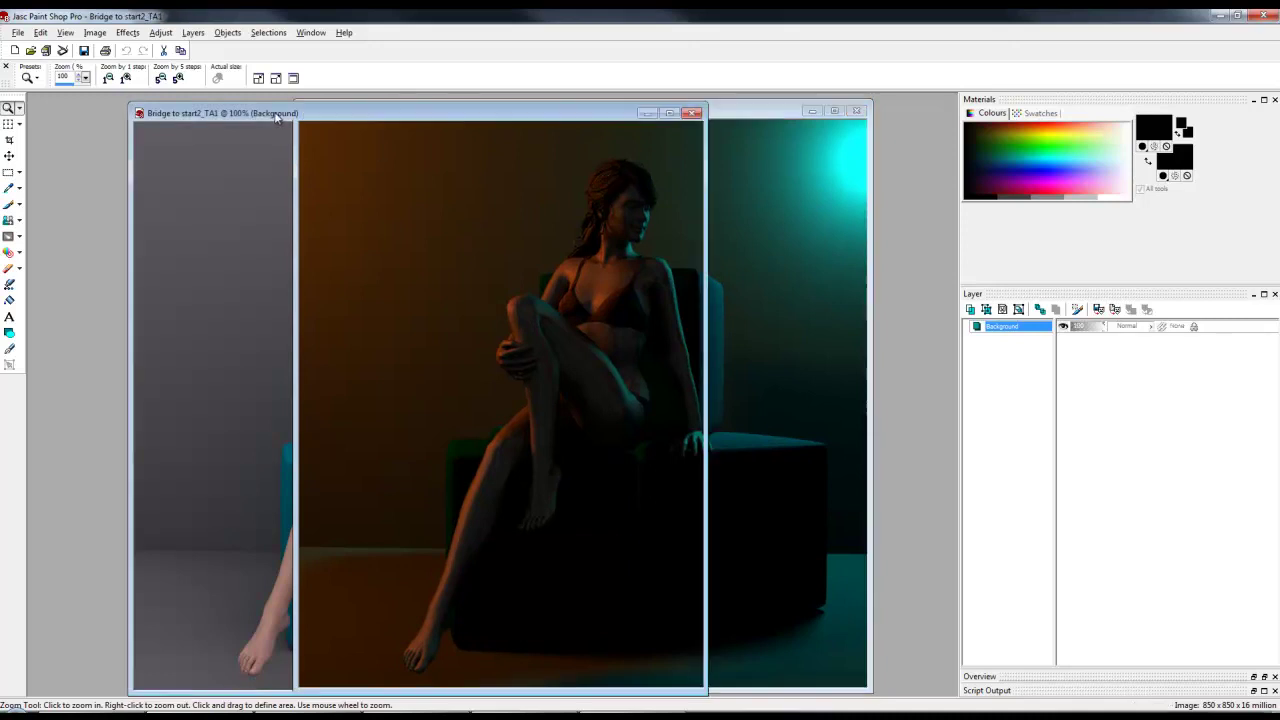
key(ctrl+l)
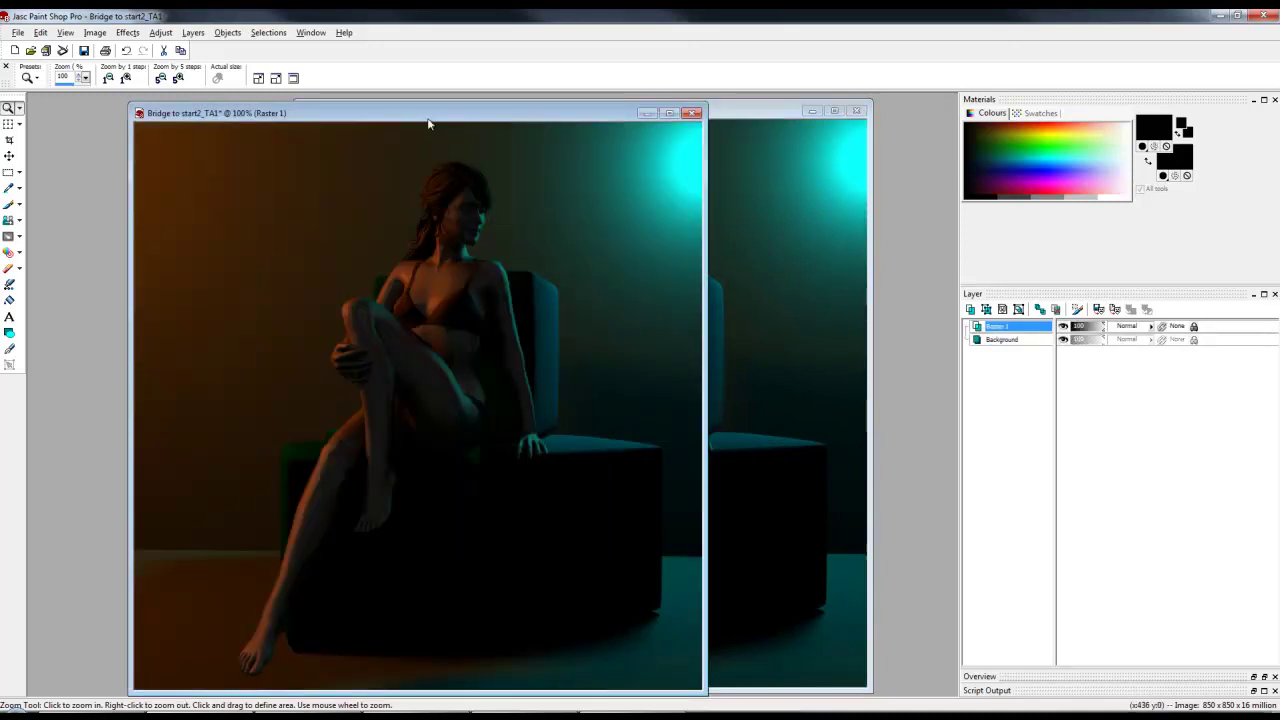
click(856, 110)
drag(600, 113, 836, 111)
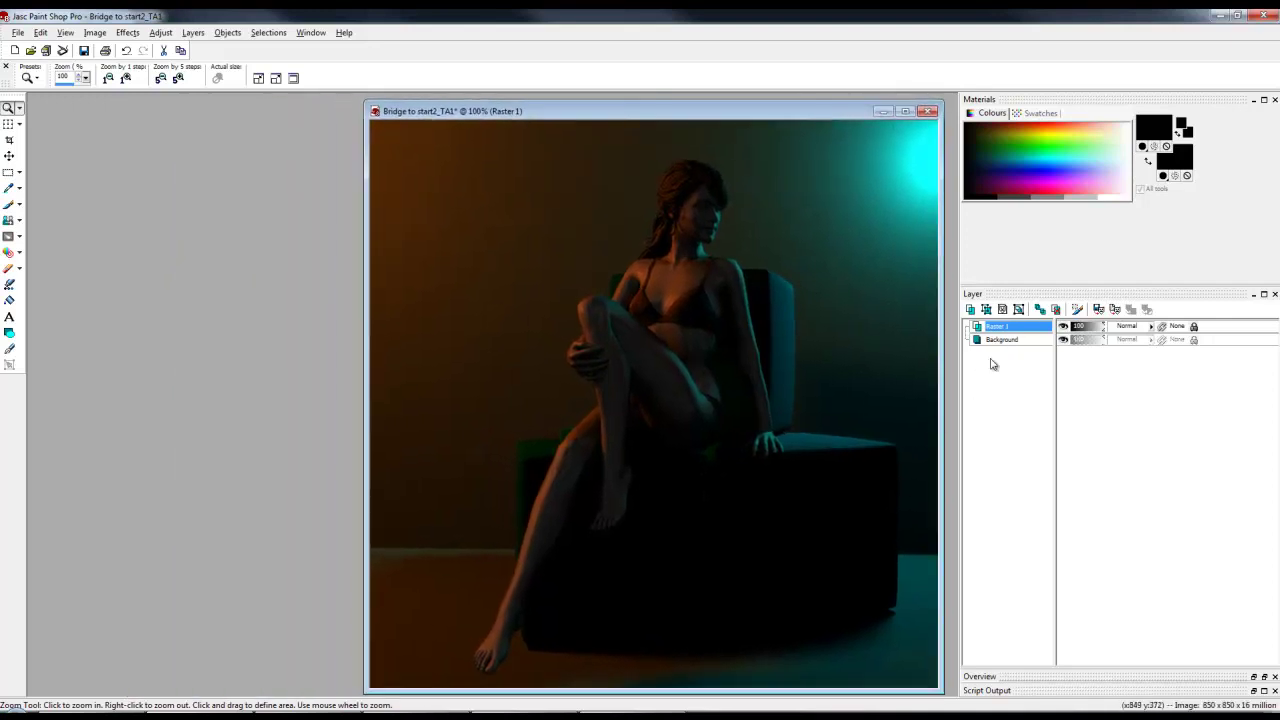
Set the blend mode of the Raster 1 layer to Screen.
mouse_move(982, 350)
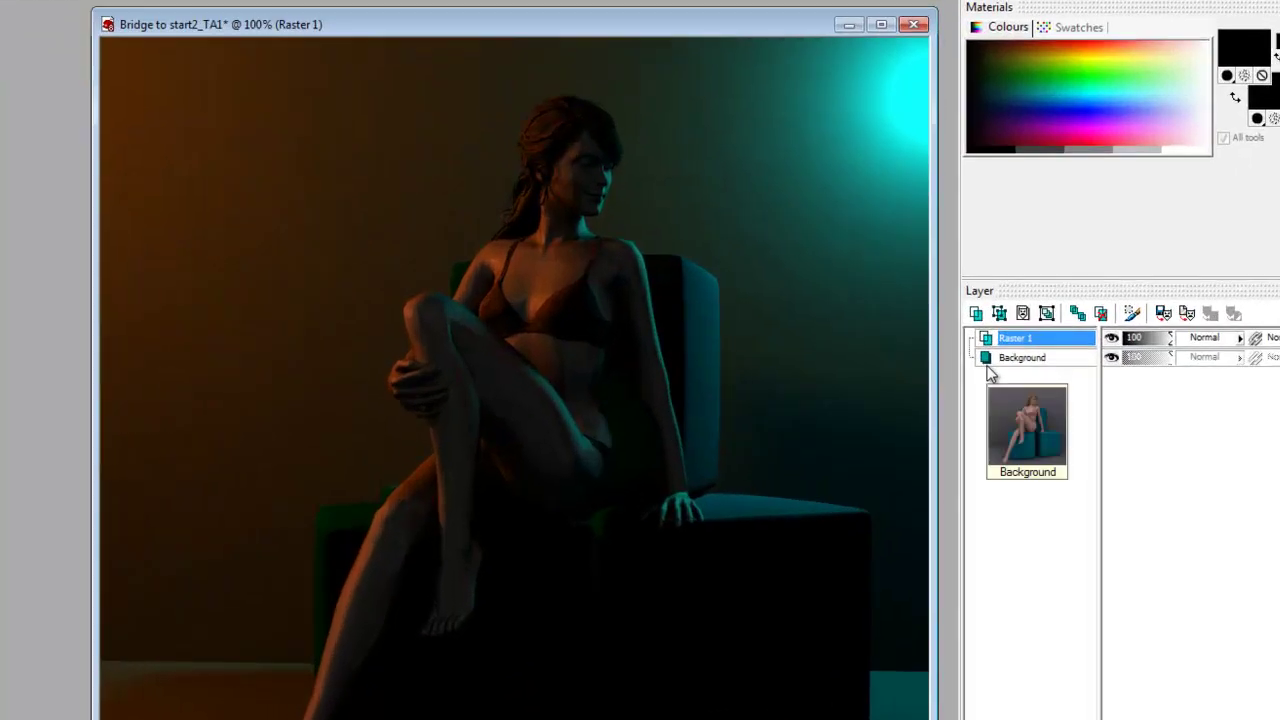
click(1215, 337)
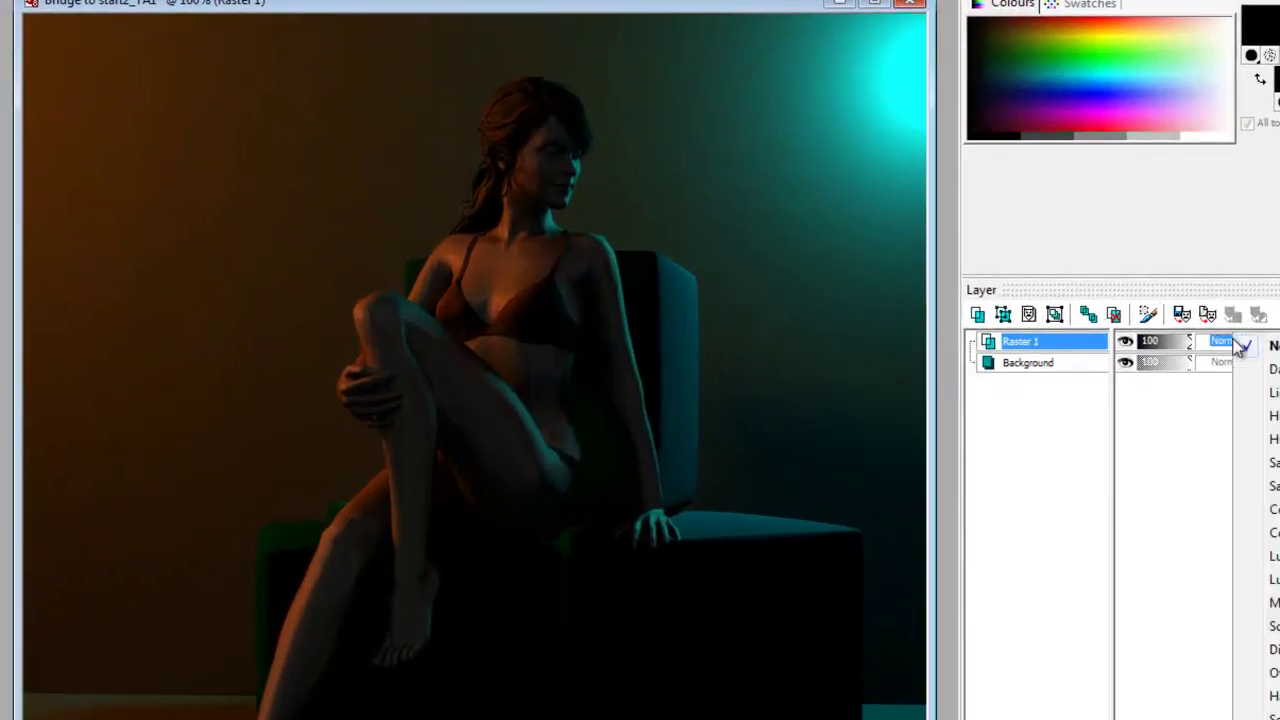
click(1274, 369)
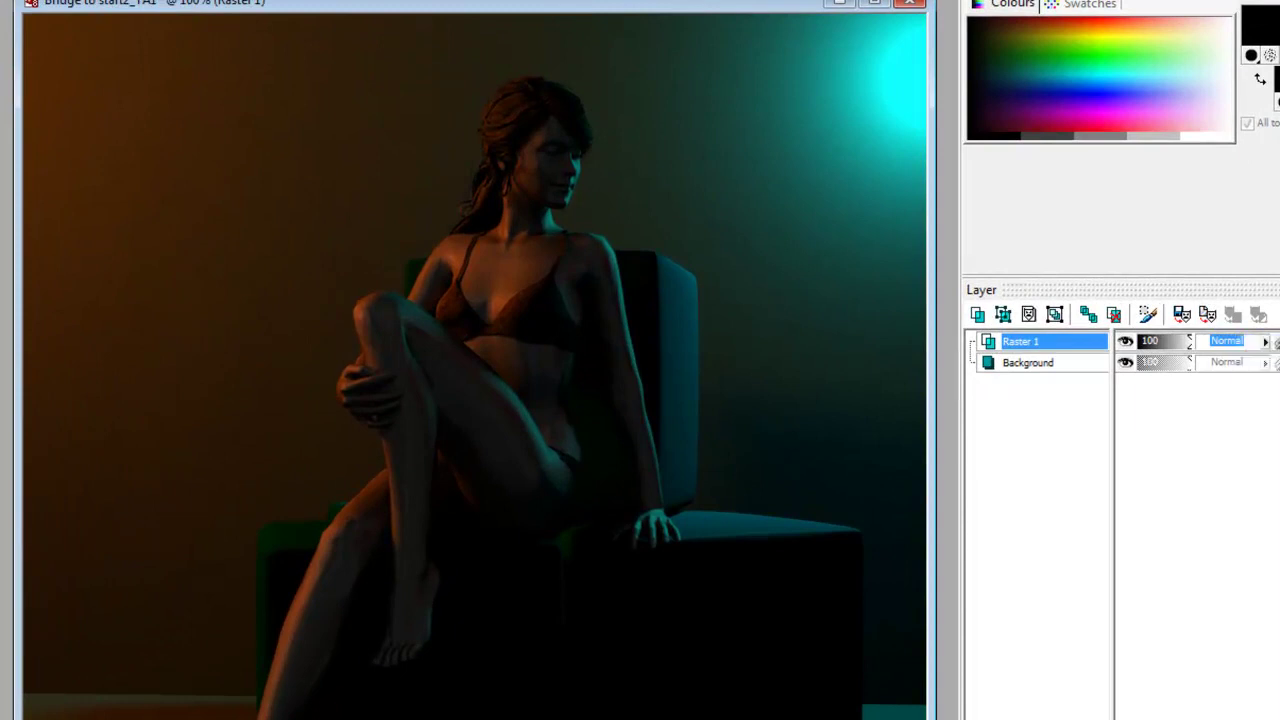
key(Down)
key(Down)
key(Down)
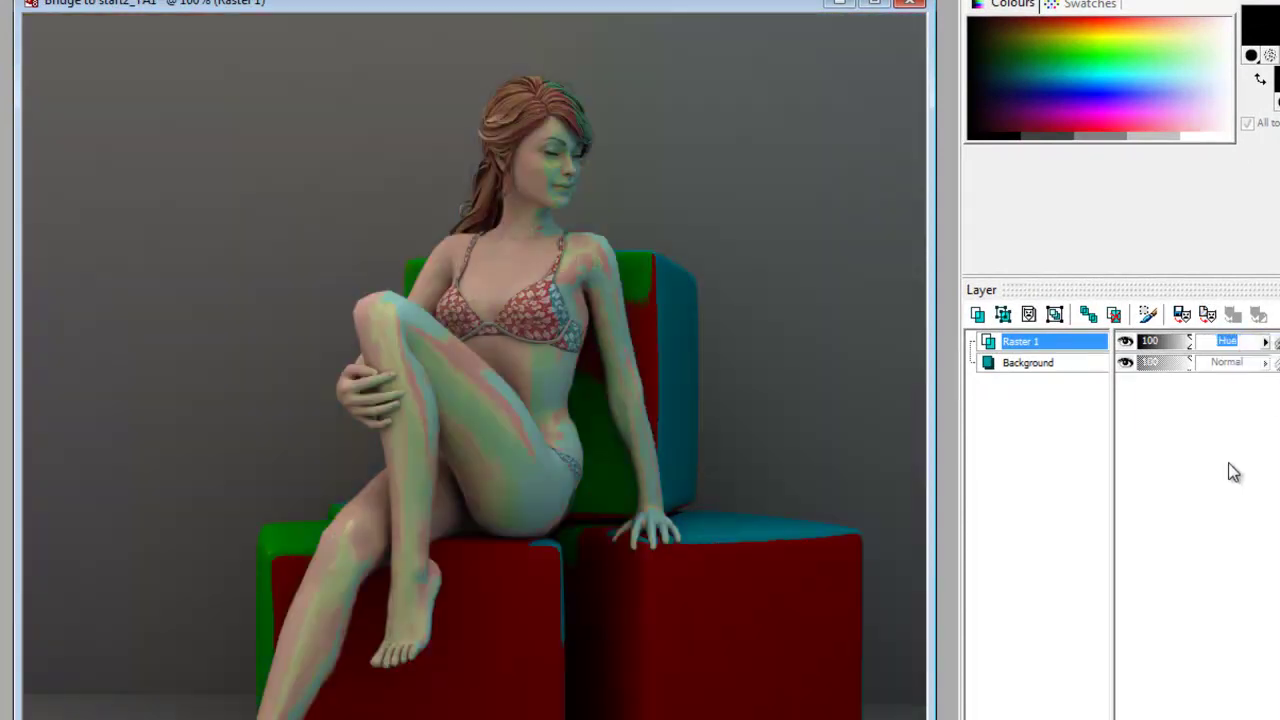
key(Down)
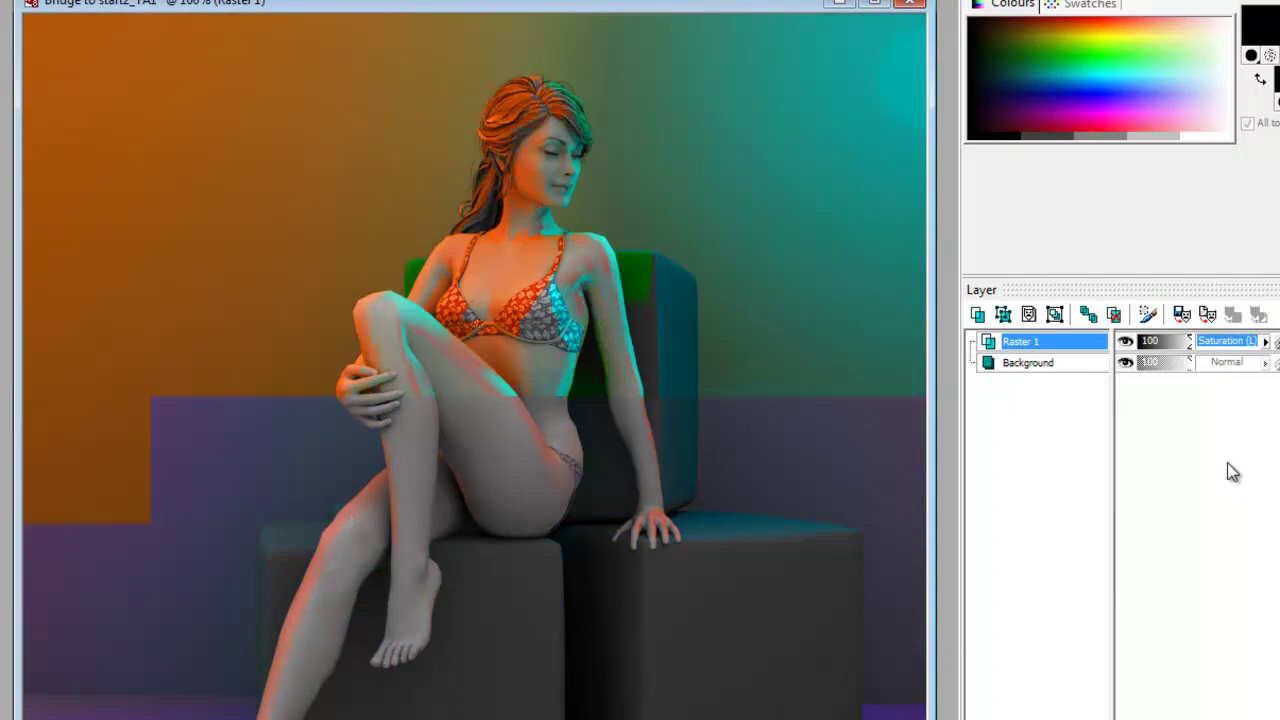
key(Down)
key(Down)
key(Down)
key(Down)
key(Down)
key(Down)
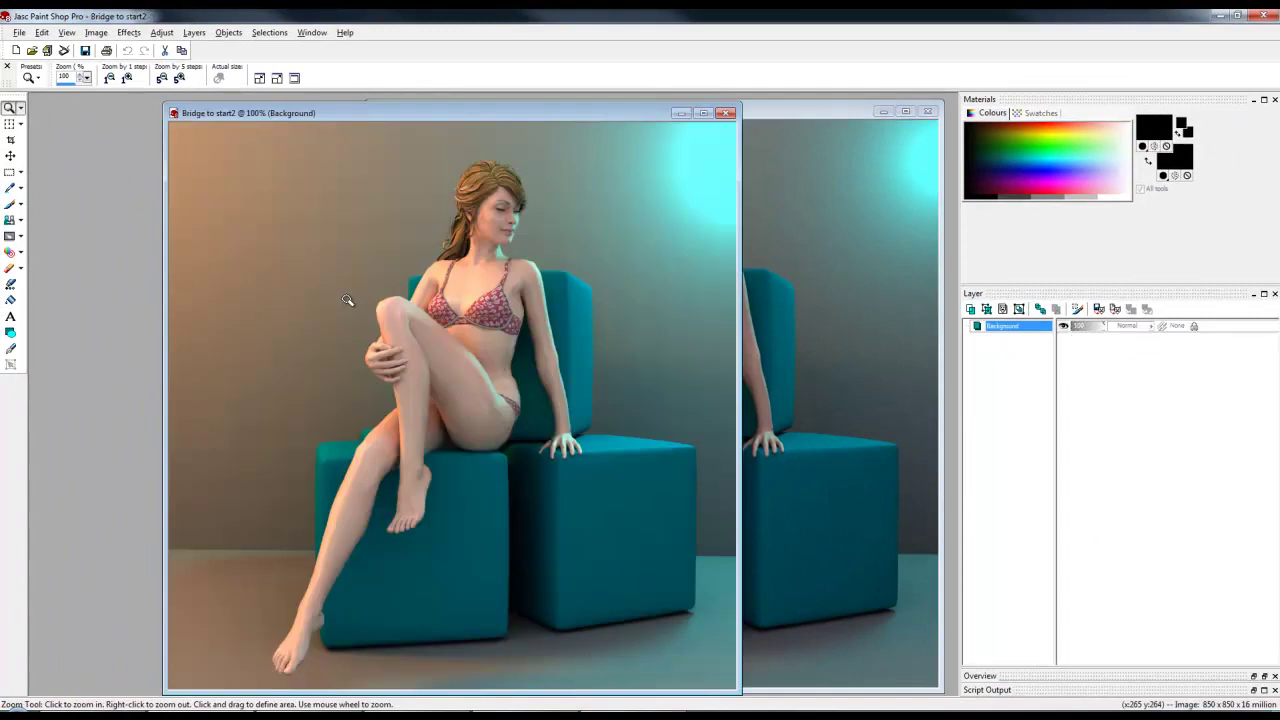
Place the Bridge to start2 image beside the combined layered image to compare the two.
drag(473, 113, 364, 101)
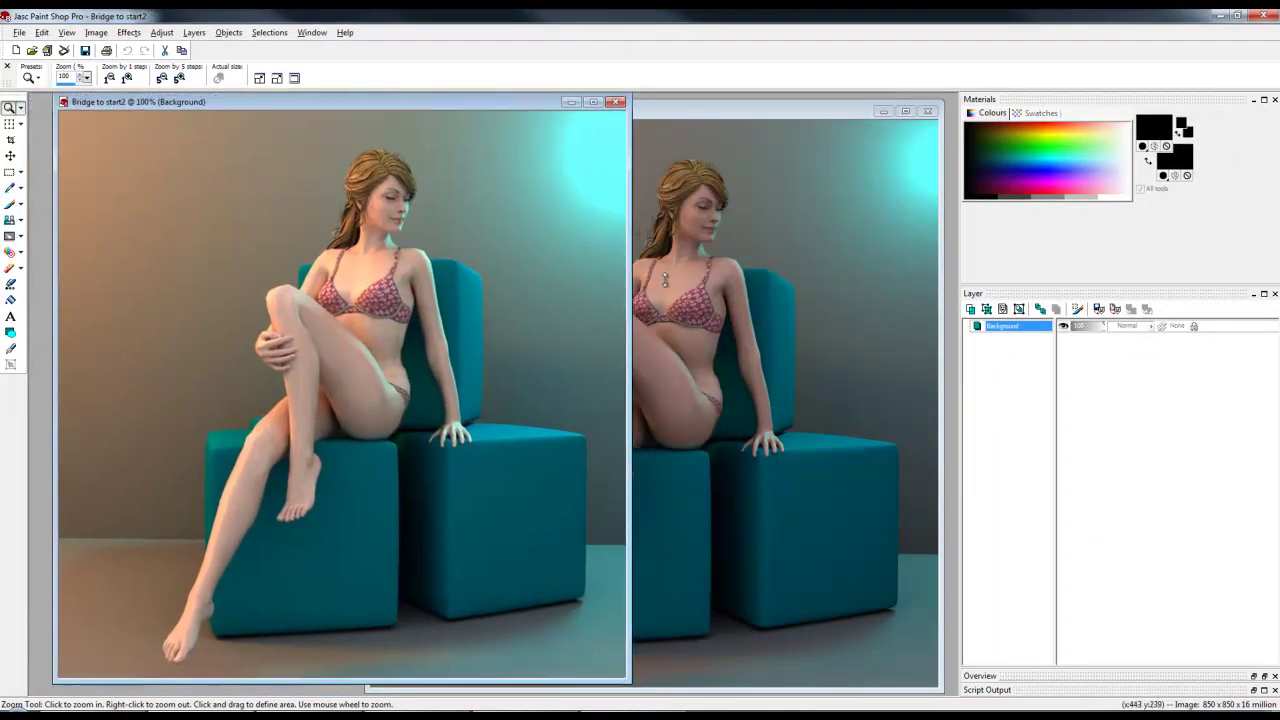
drag(518, 107, 551, 110)
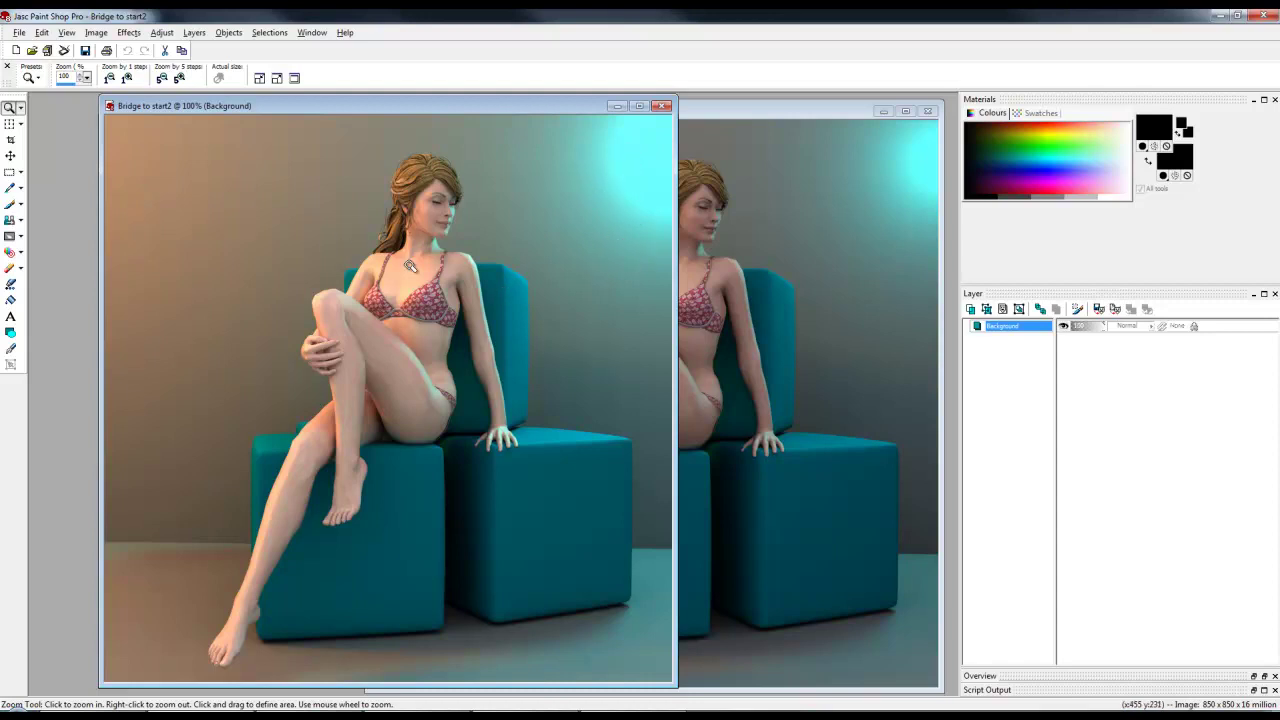
drag(398, 106, 369, 116)
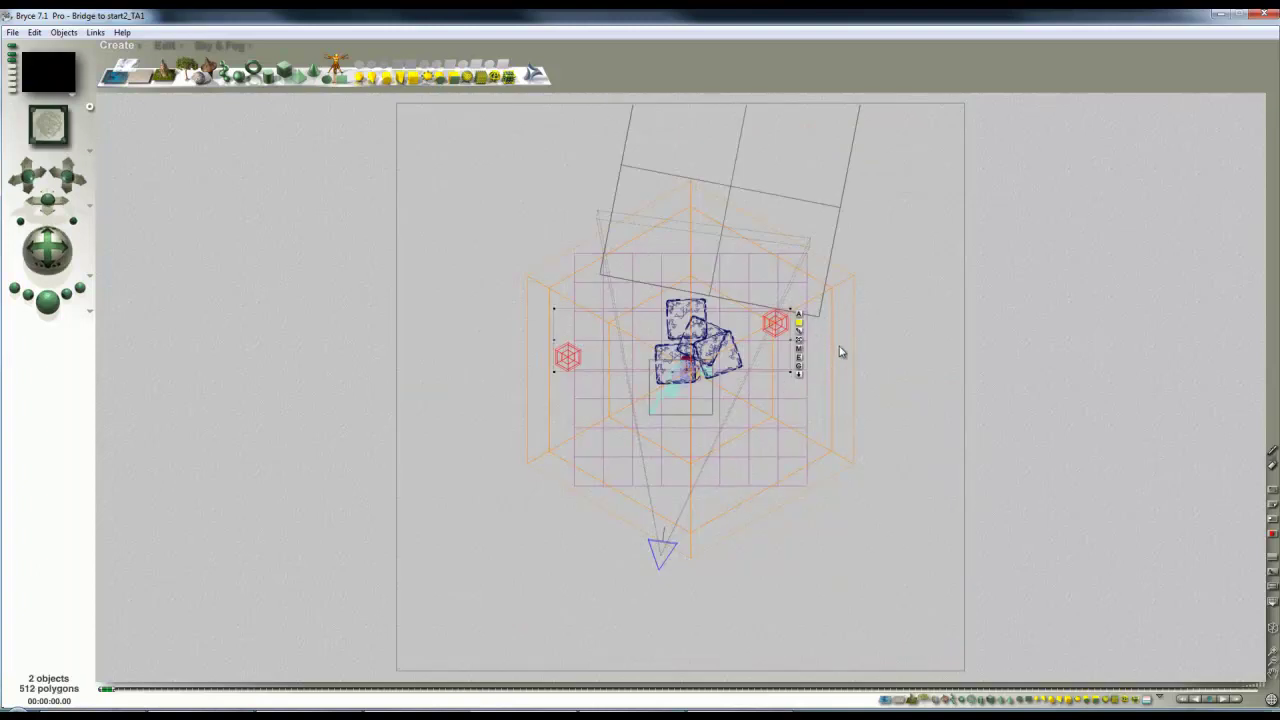
Select Radial Light 2 alone and restrict its influence to include only the Background object.
key(1)
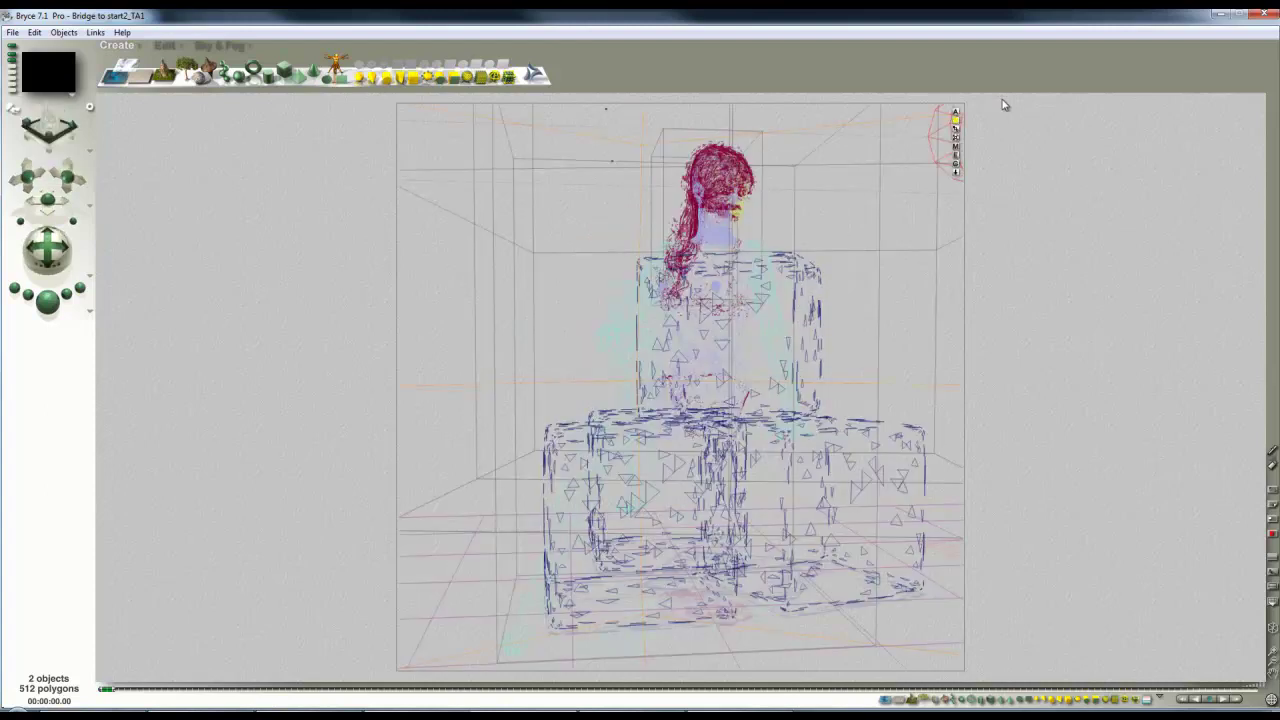
ctrl+click(942, 150)
click(957, 172)
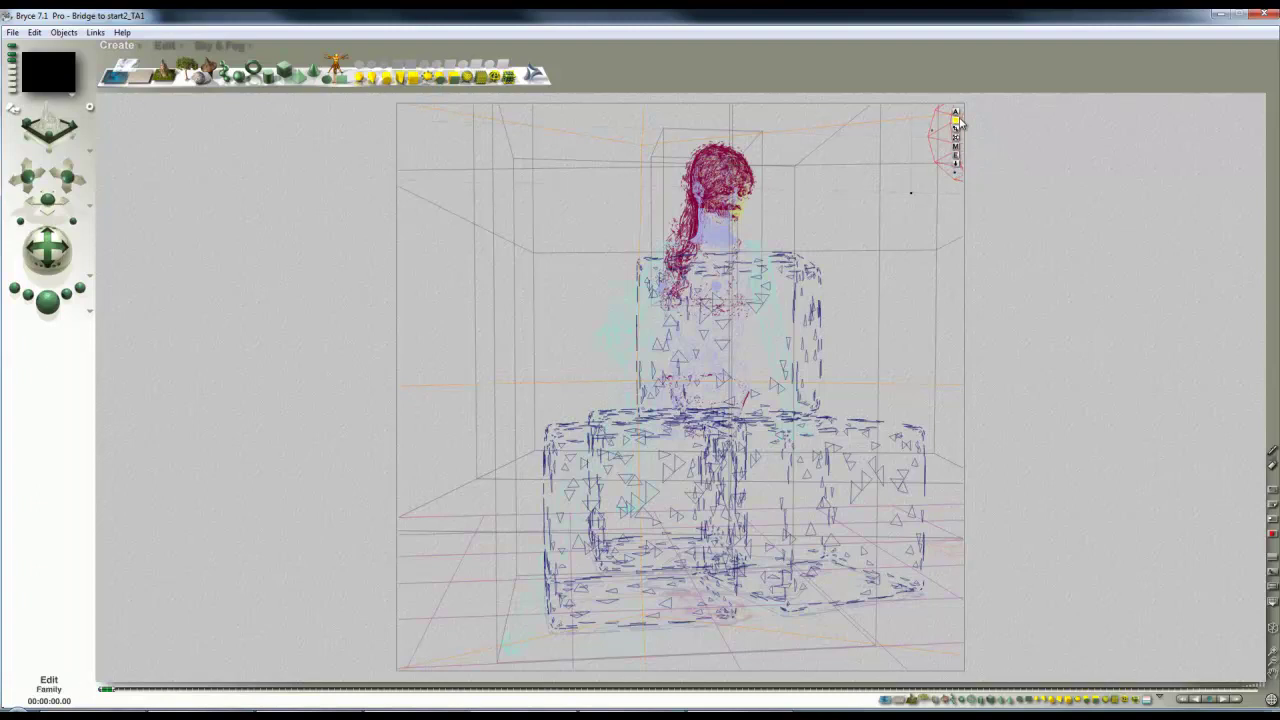
click(957, 113)
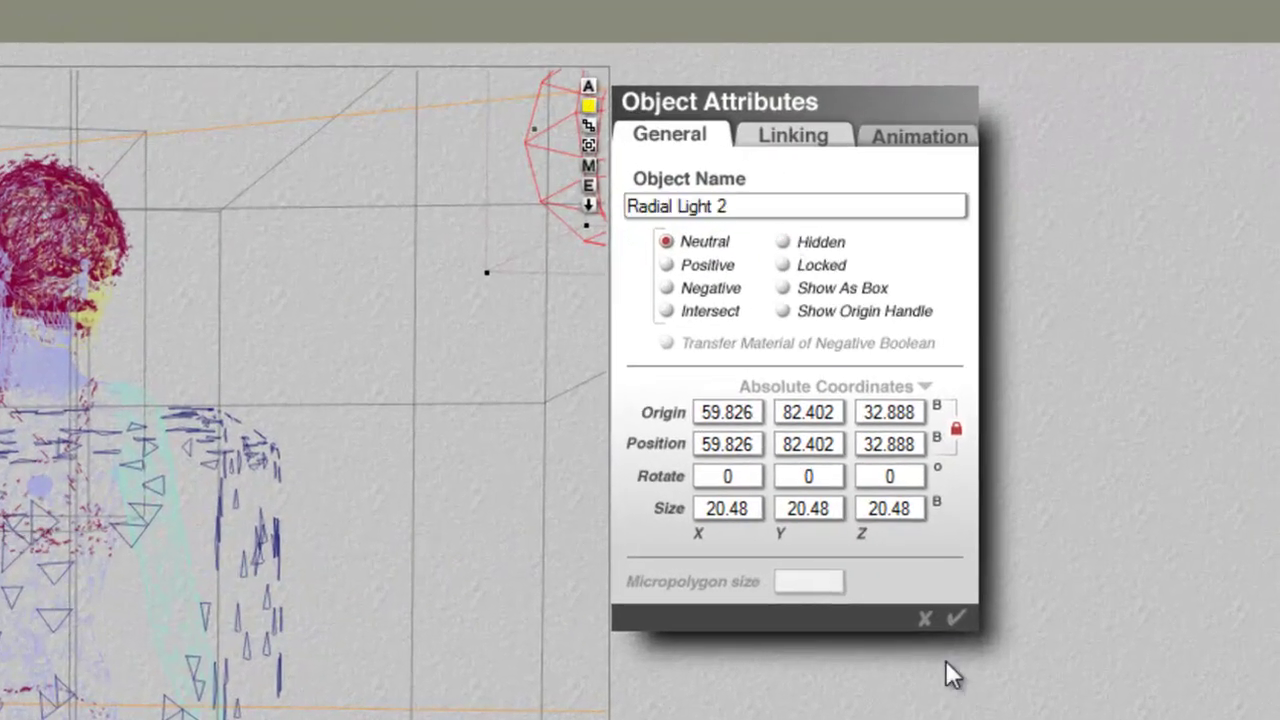
click(955, 617)
click(671, 117)
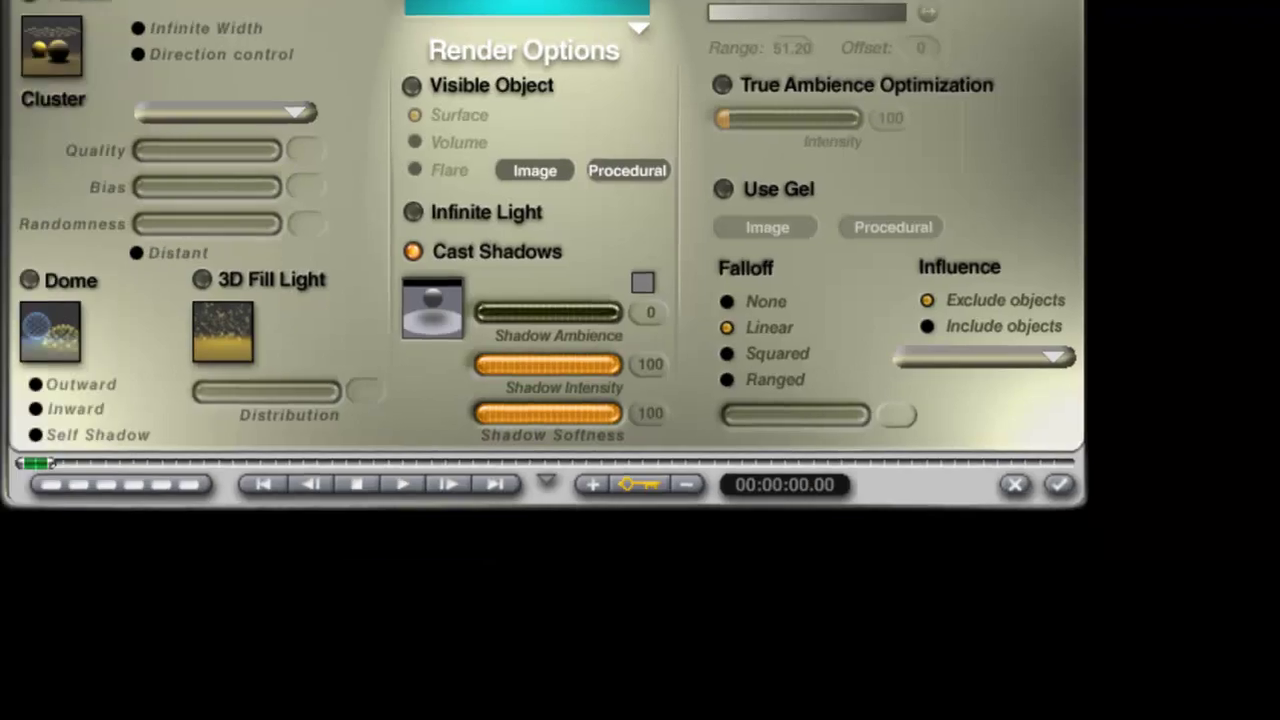
click(1114, 289)
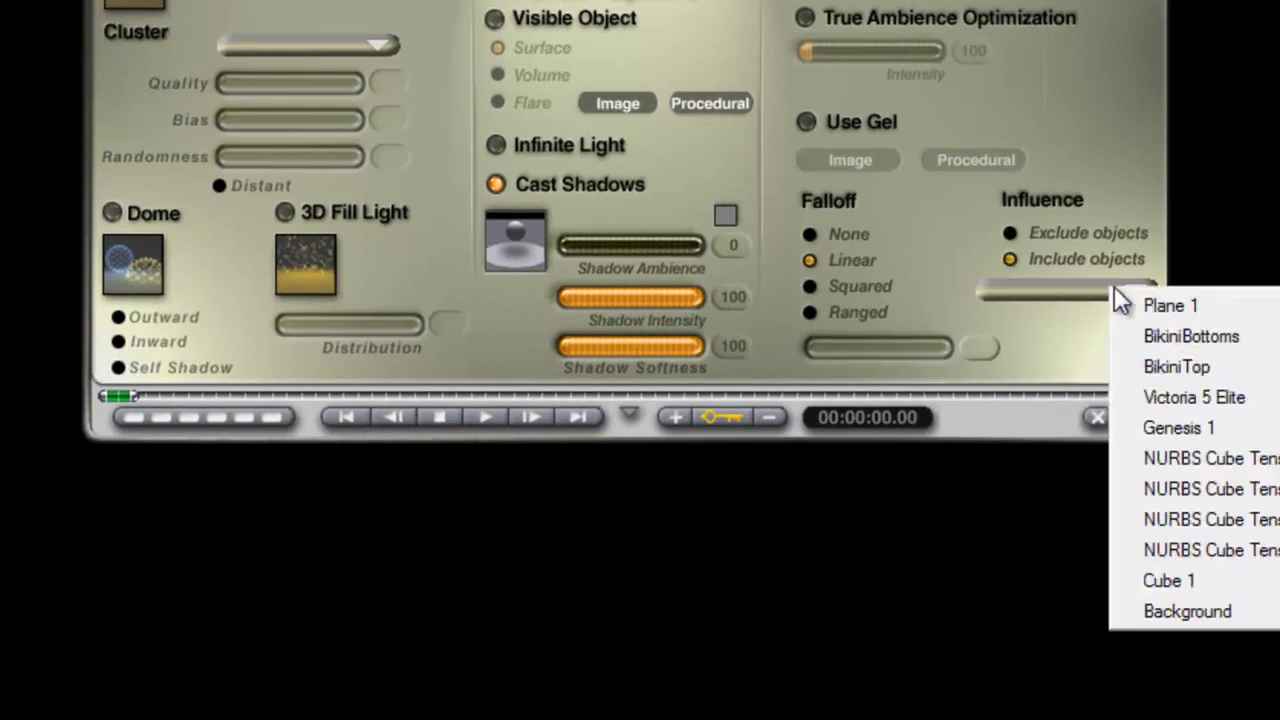
click(1235, 613)
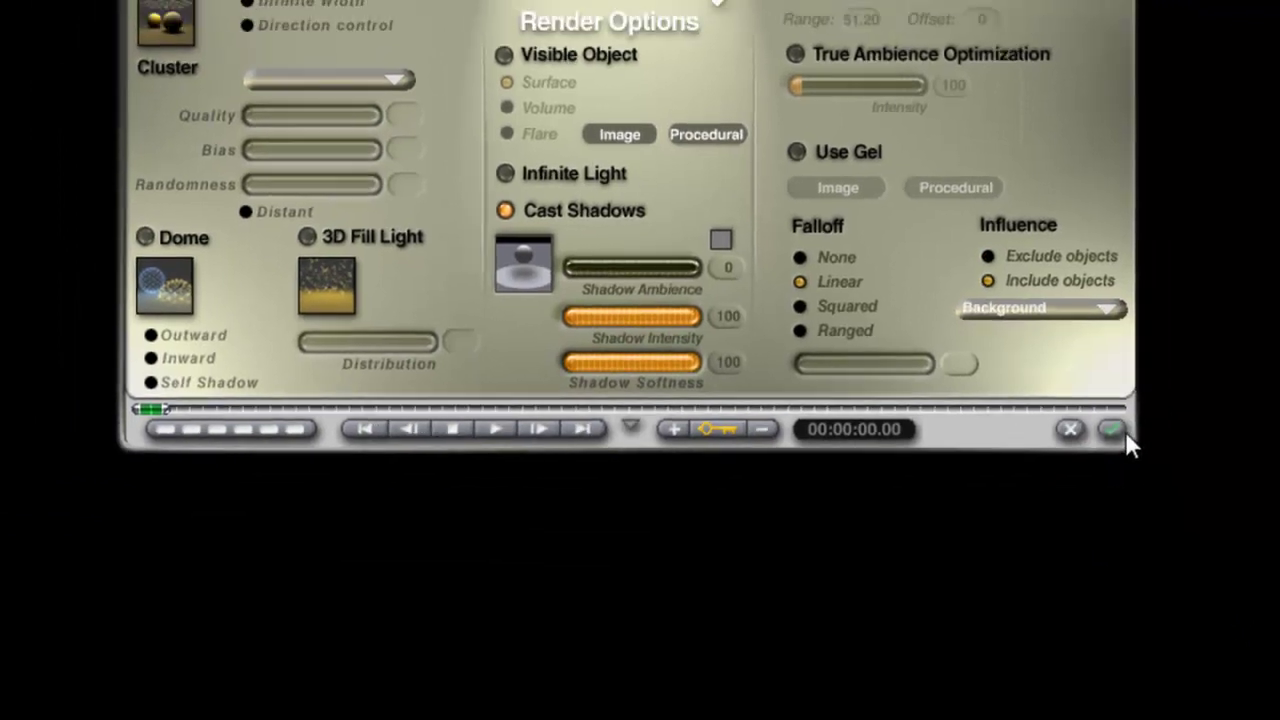
click(1112, 429)
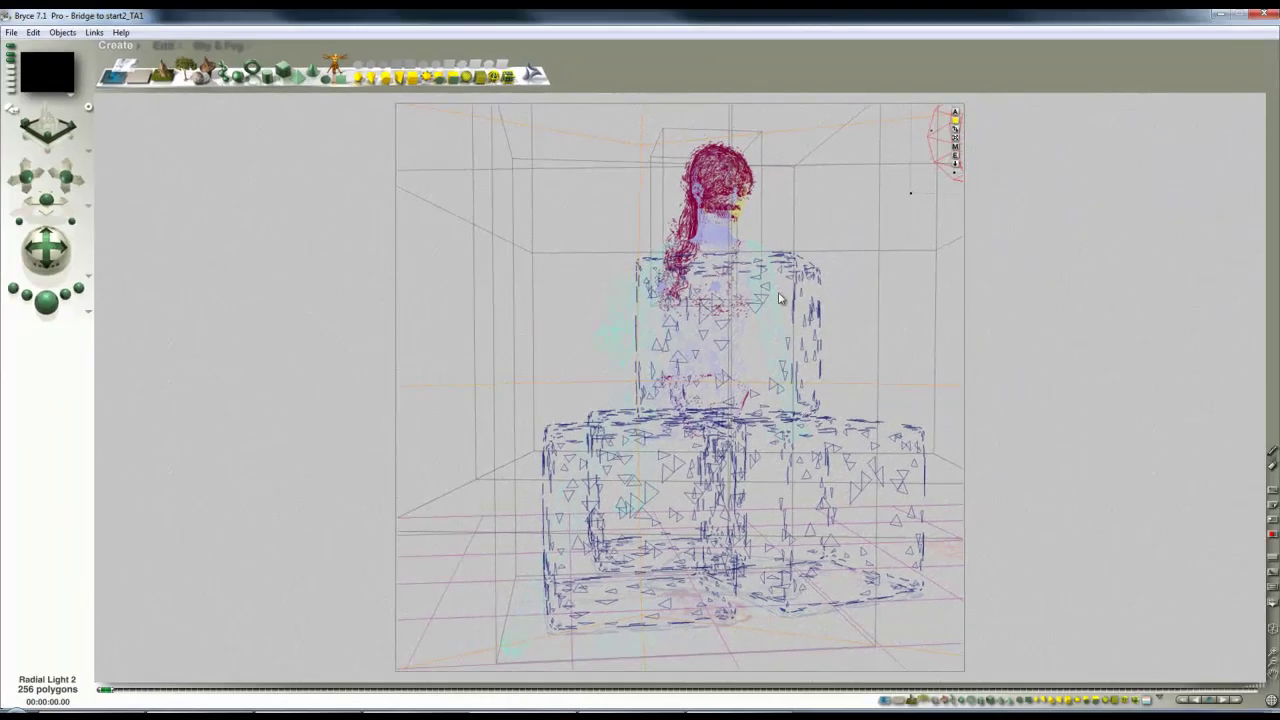
Restrict Radial Light 3 to include only the Background object and render the scene.
ctrl+click(556, 364)
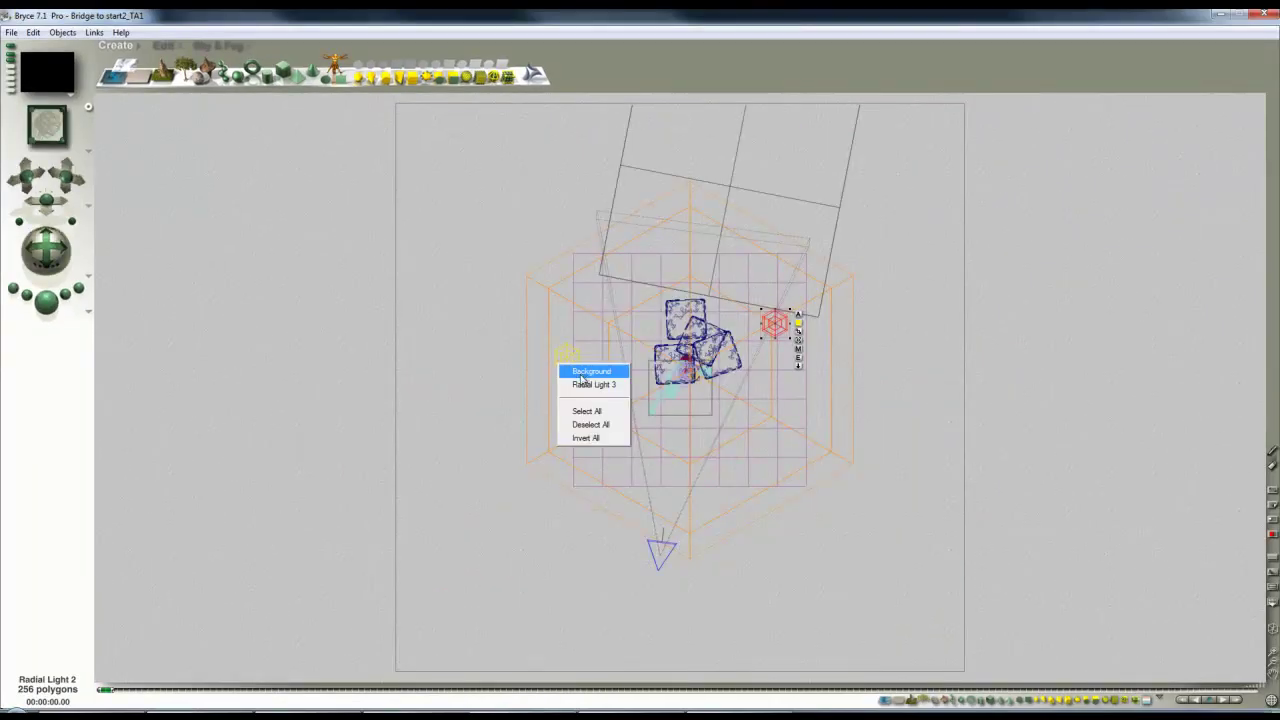
click(581, 386)
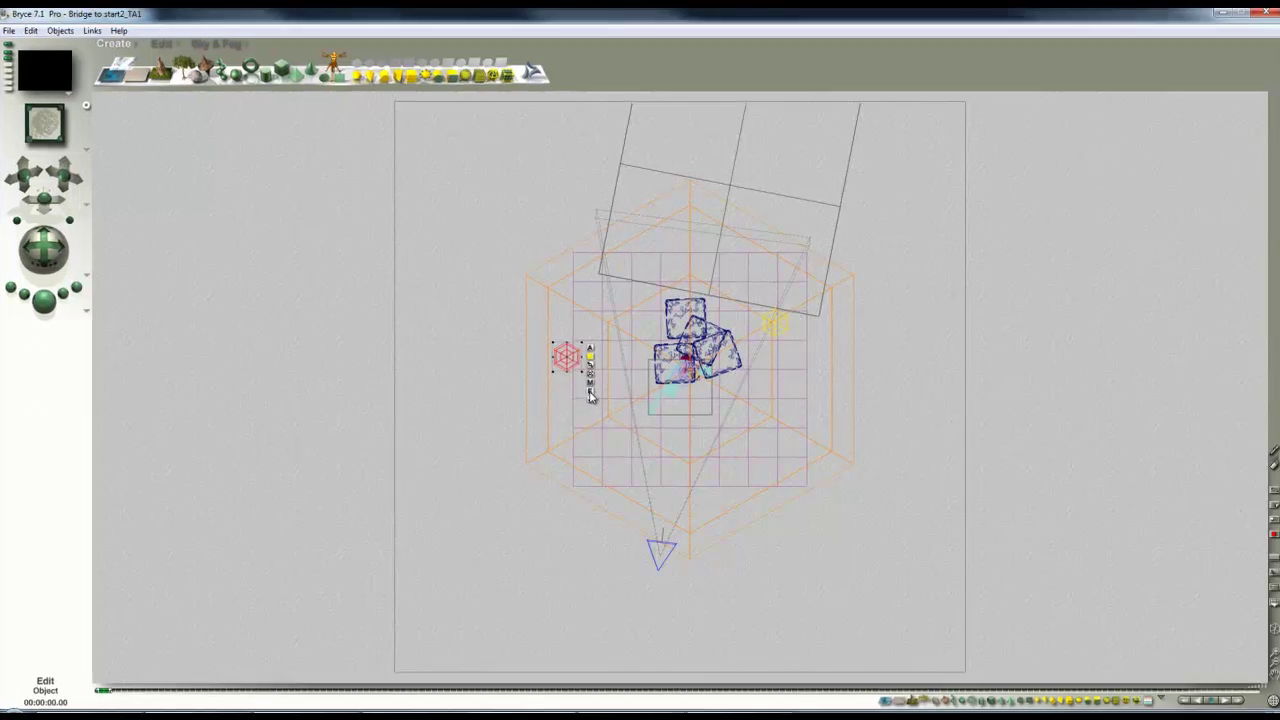
click(590, 347)
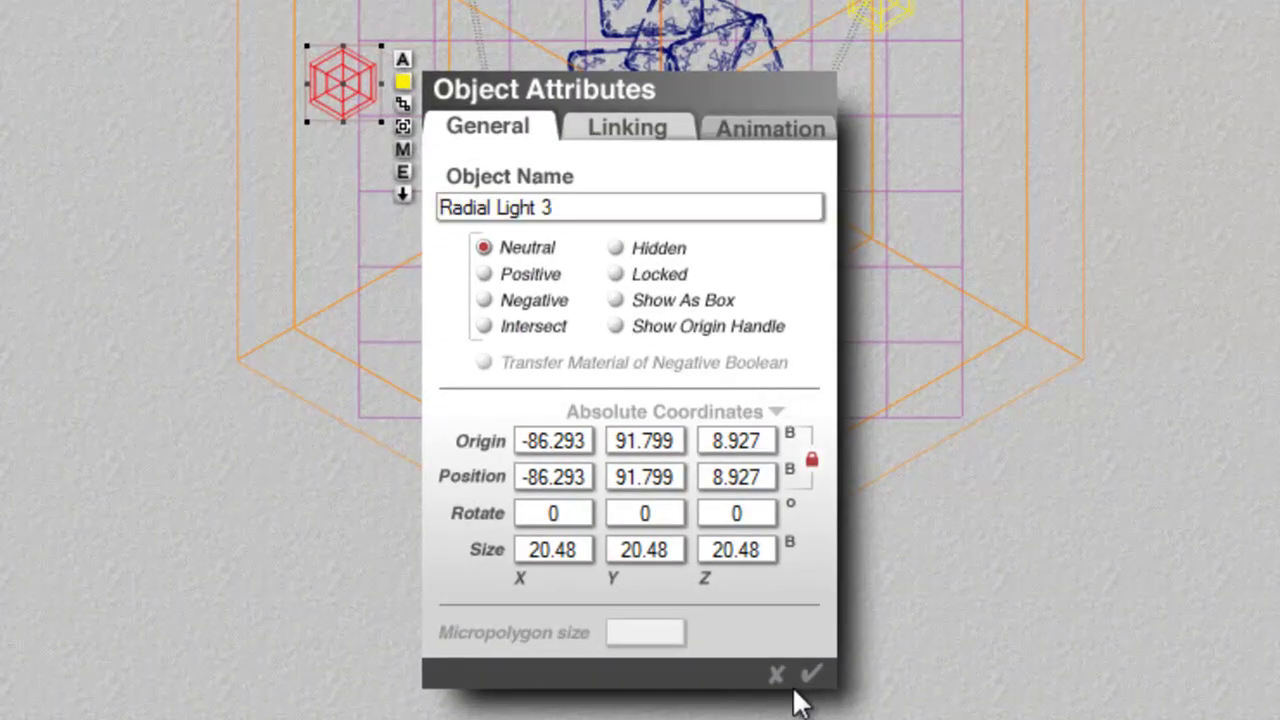
click(810, 674)
click(401, 172)
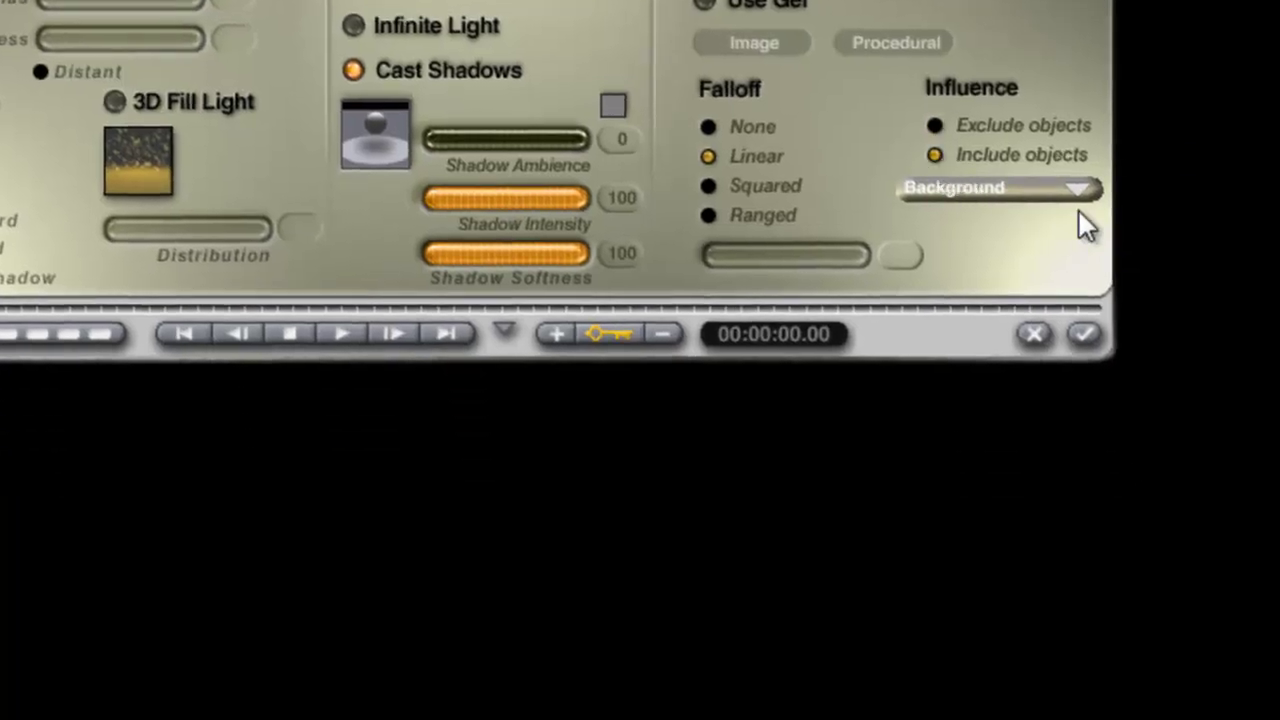
click(1071, 194)
click(1183, 557)
click(1071, 345)
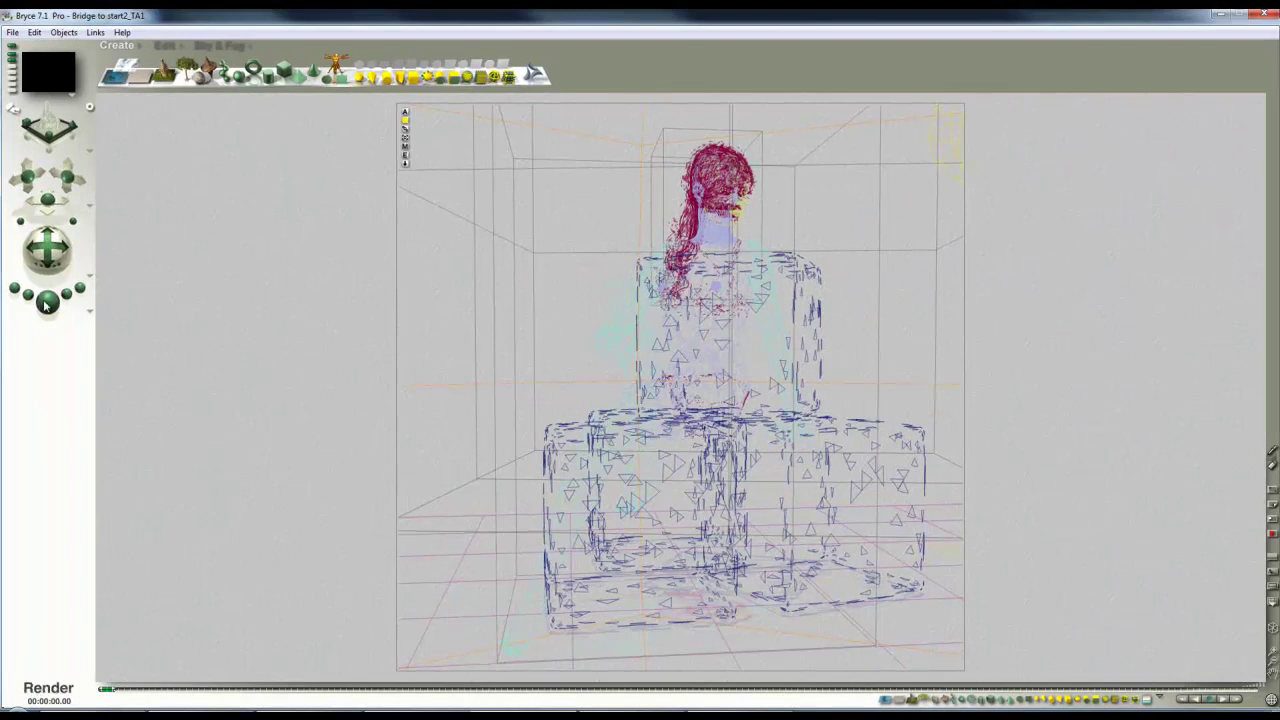
key(ctrl+r)
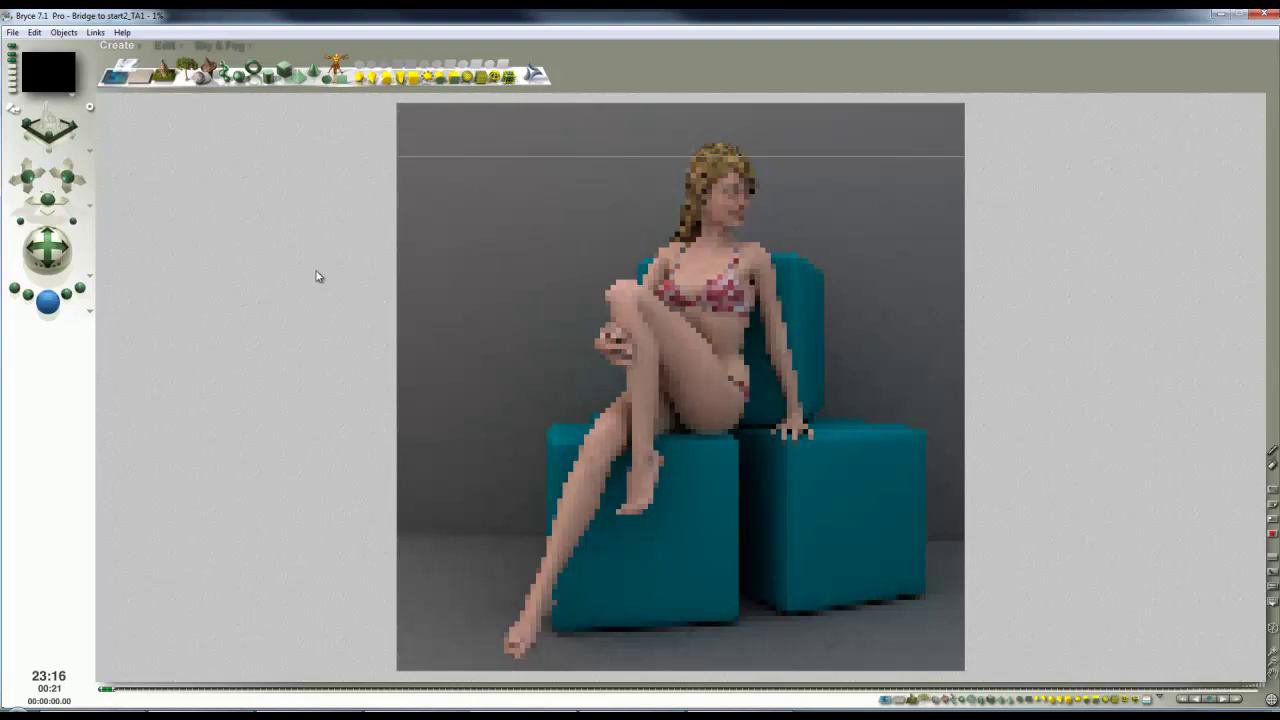
Set the falloff of Radial Light 3 and Radial Light 2 to None and render the scene.
click(545, 336)
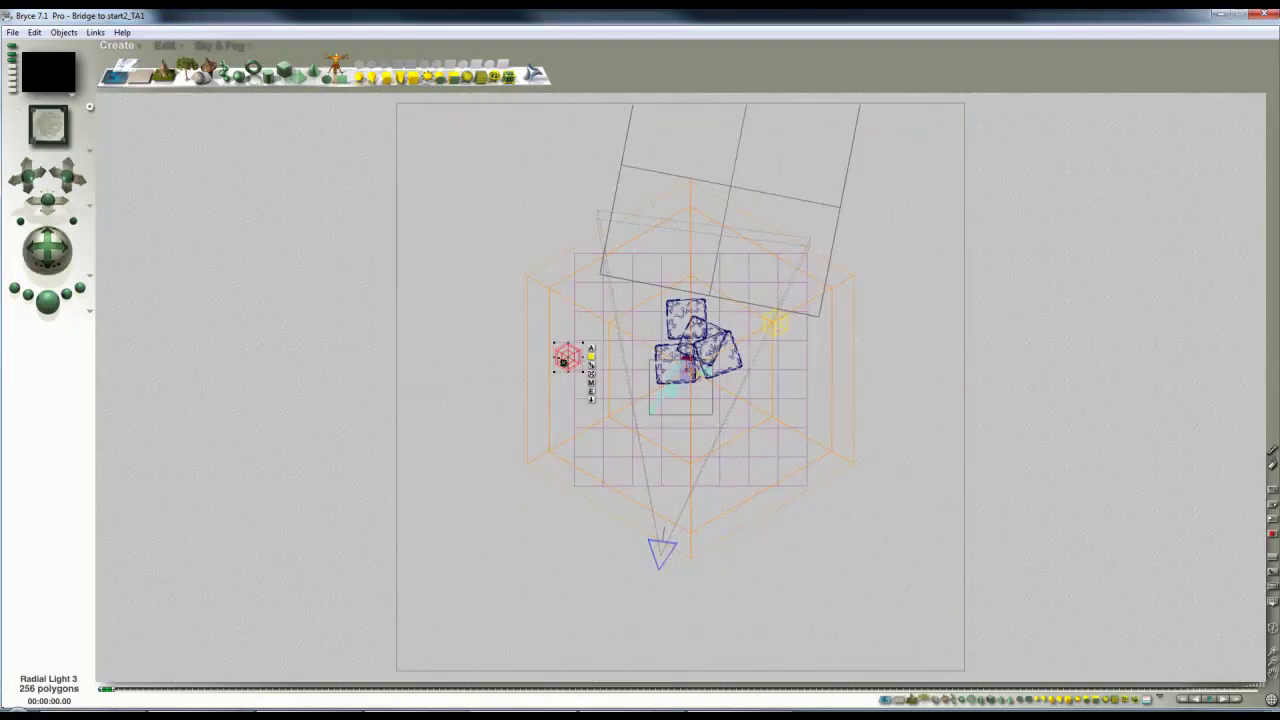
click(591, 391)
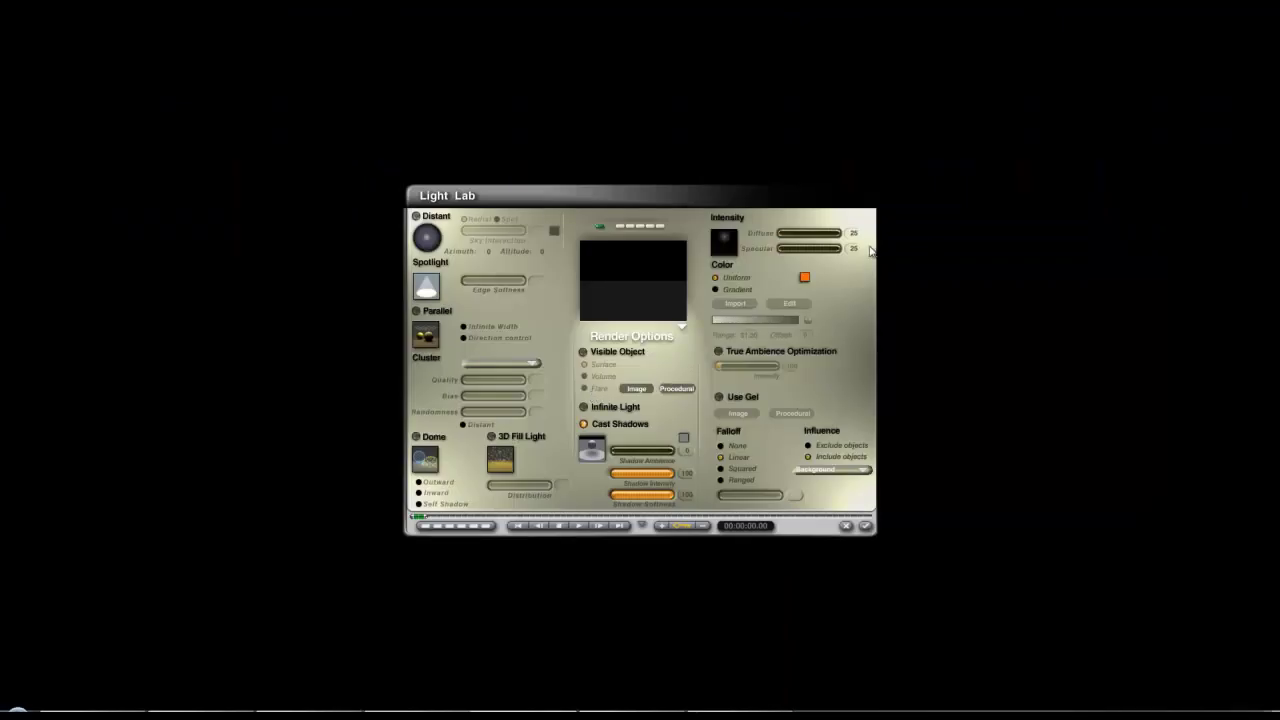
click(865, 526)
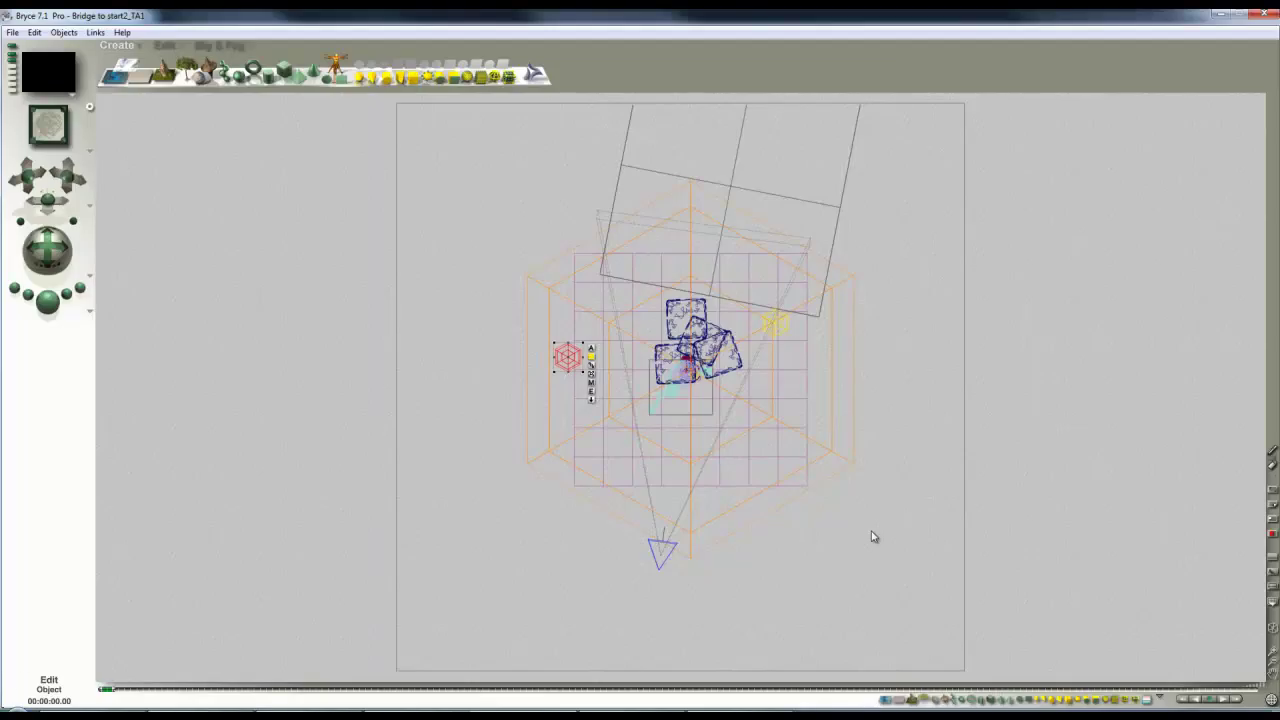
right_click(785, 330)
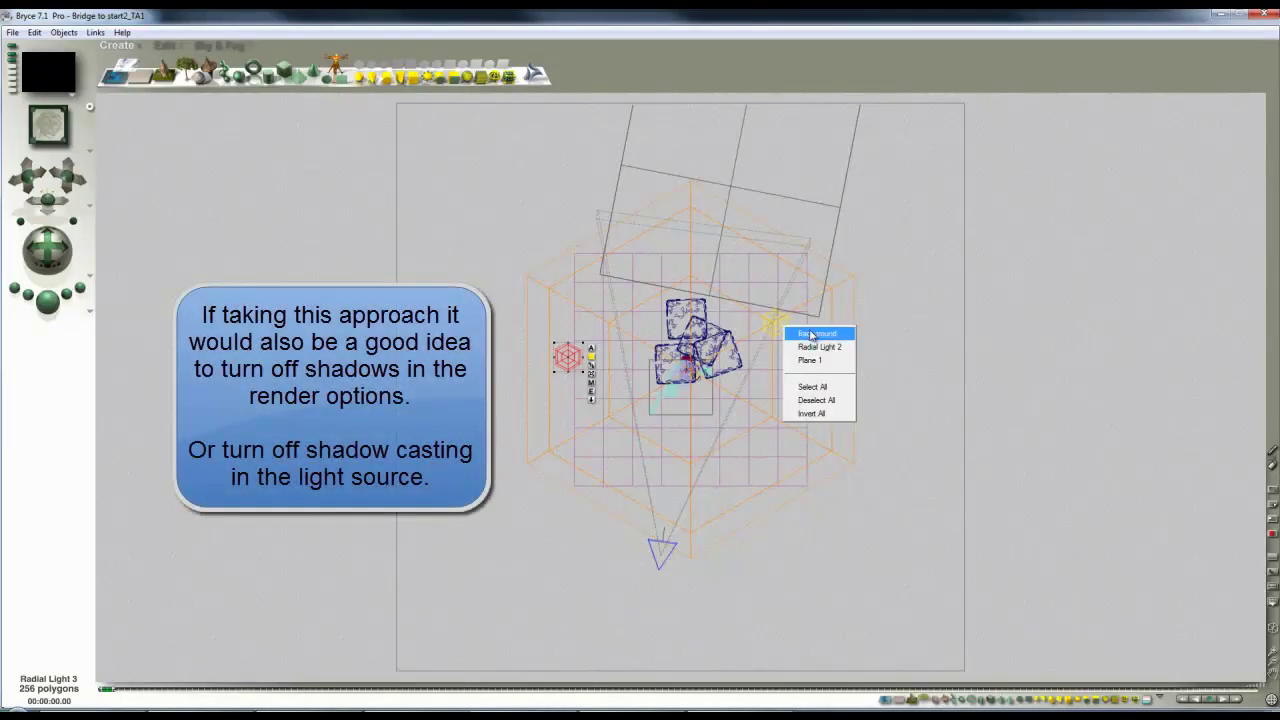
click(819, 347)
click(799, 358)
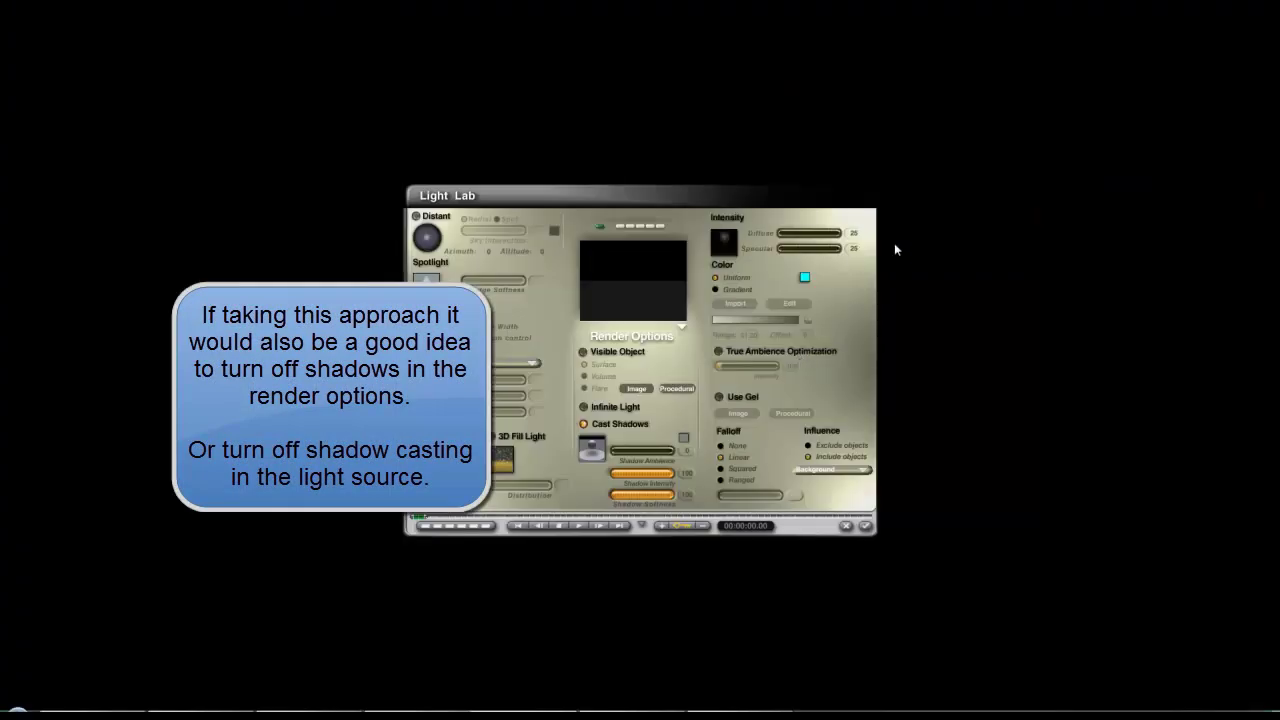
click(720, 445)
click(866, 527)
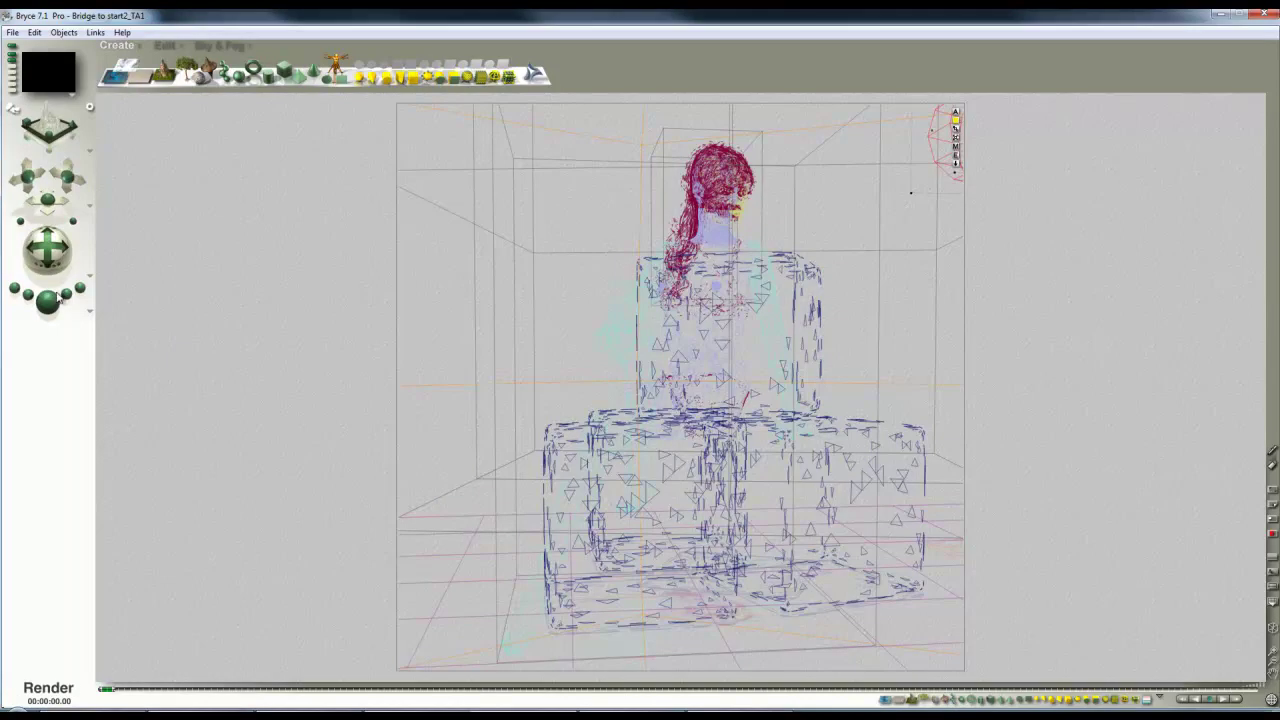
click(48, 300)
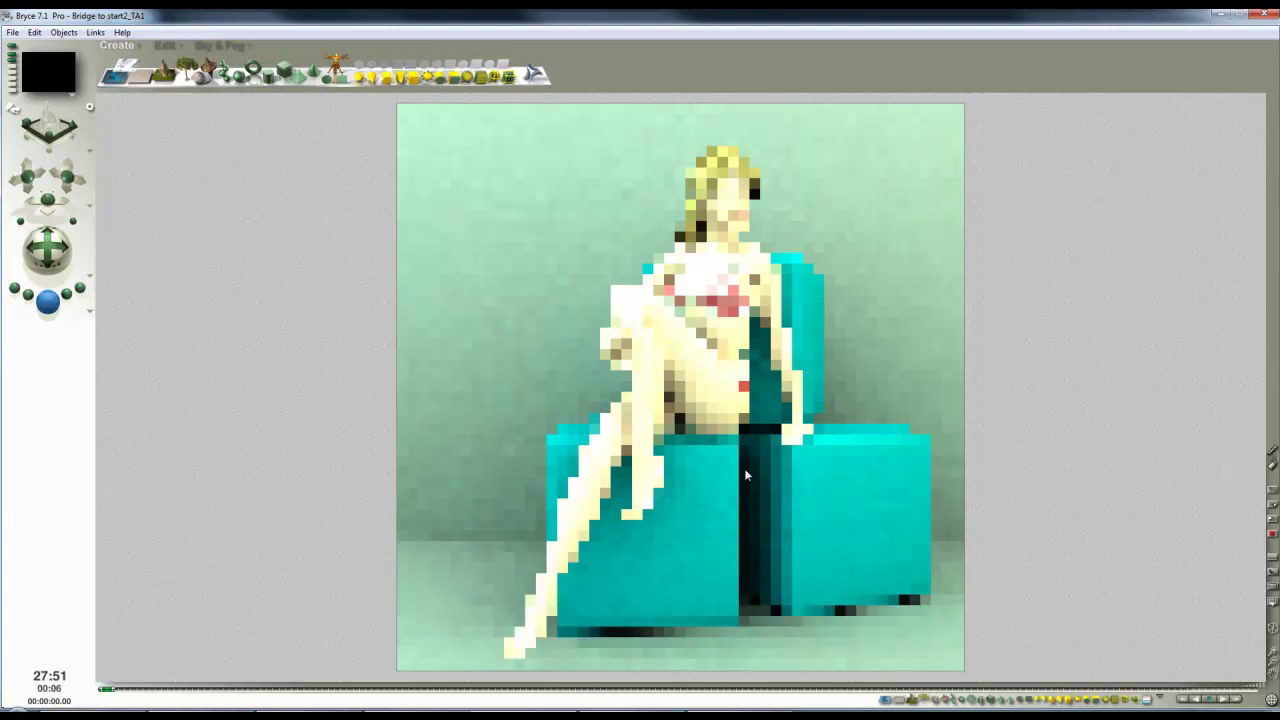
Change the diffuse intensity of Radial Light 2, the cyan light.
key(2)
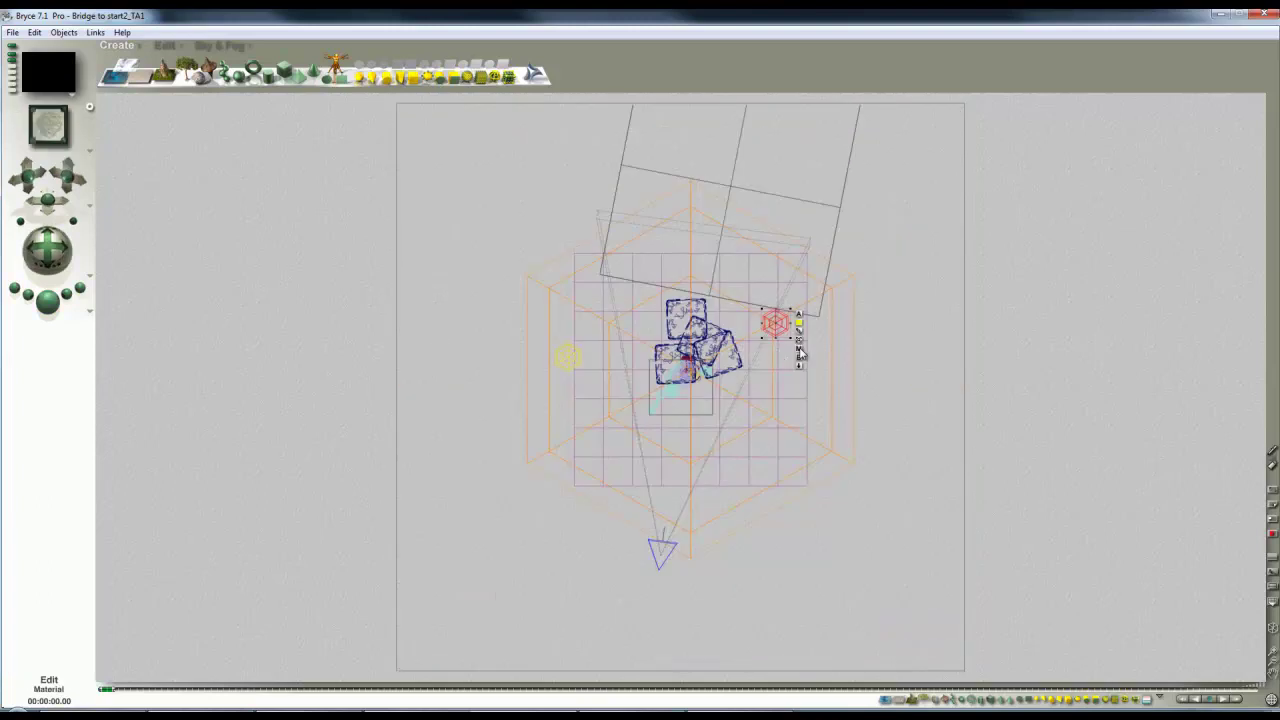
click(800, 360)
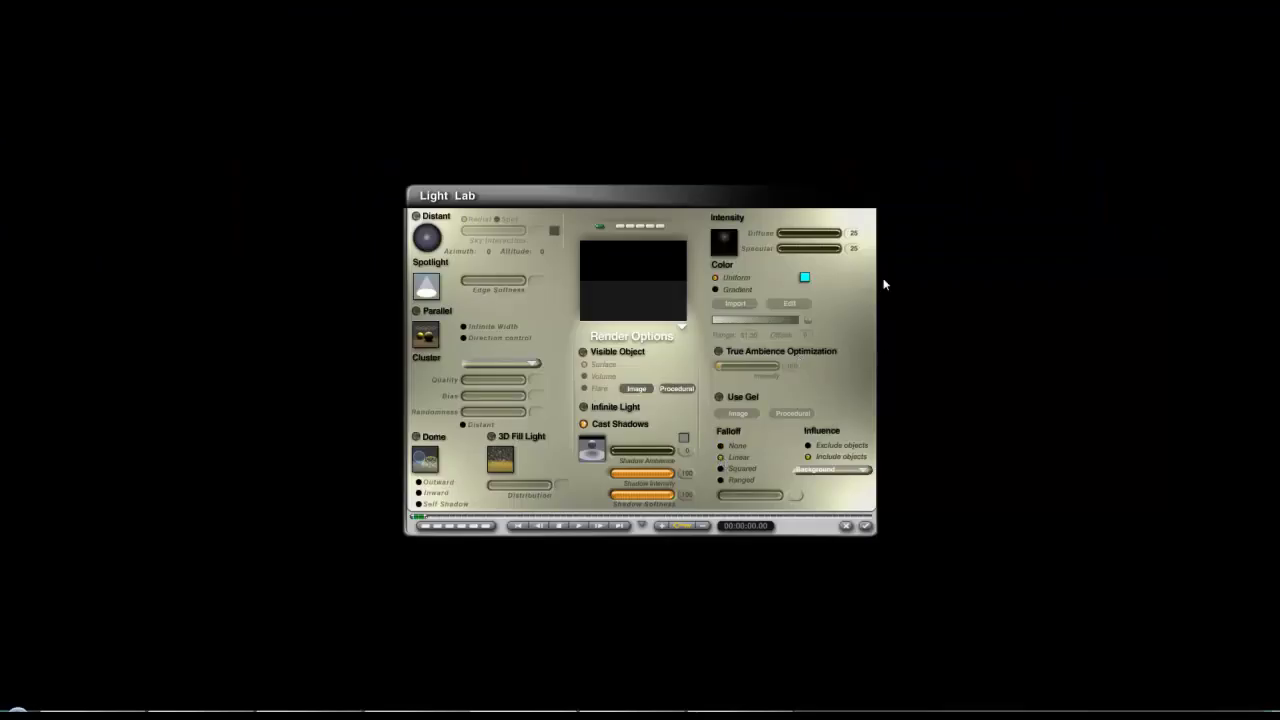
click(854, 234)
key(Return)
click(866, 527)
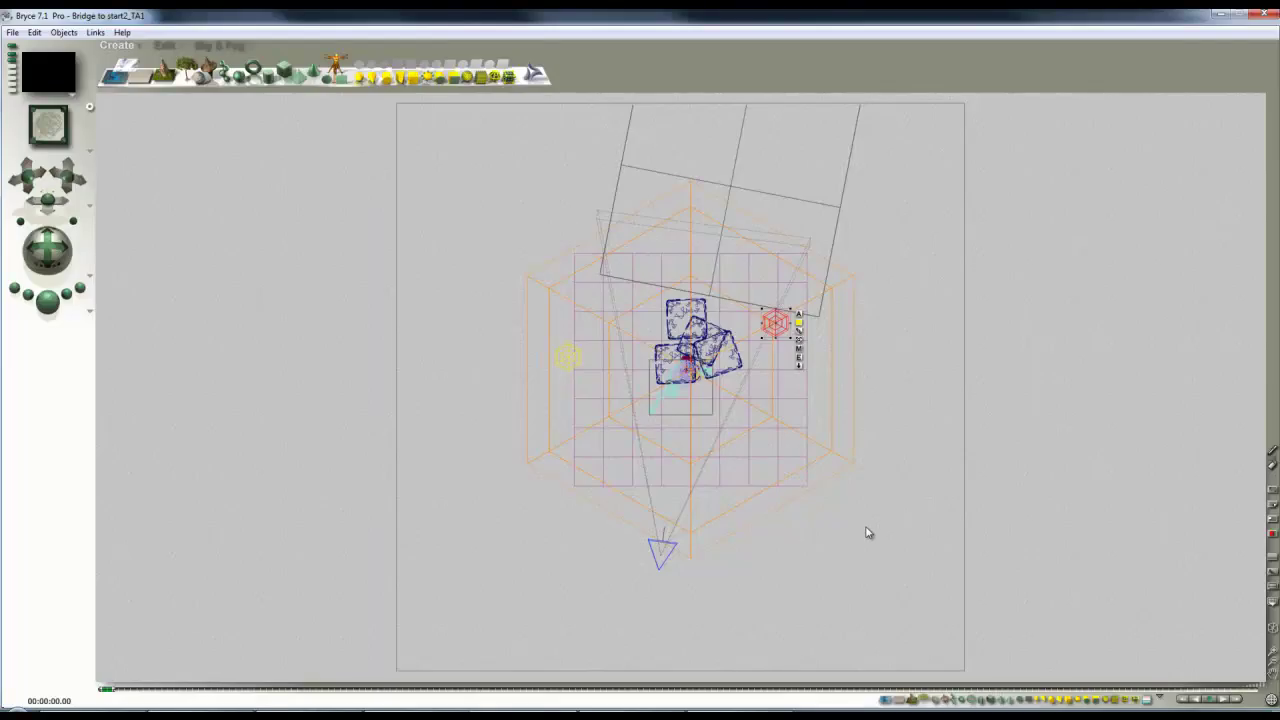
Set the diffuse intensity of Radial Light 3 to 250 and render the scene again.
right_click(563, 357)
click(599, 379)
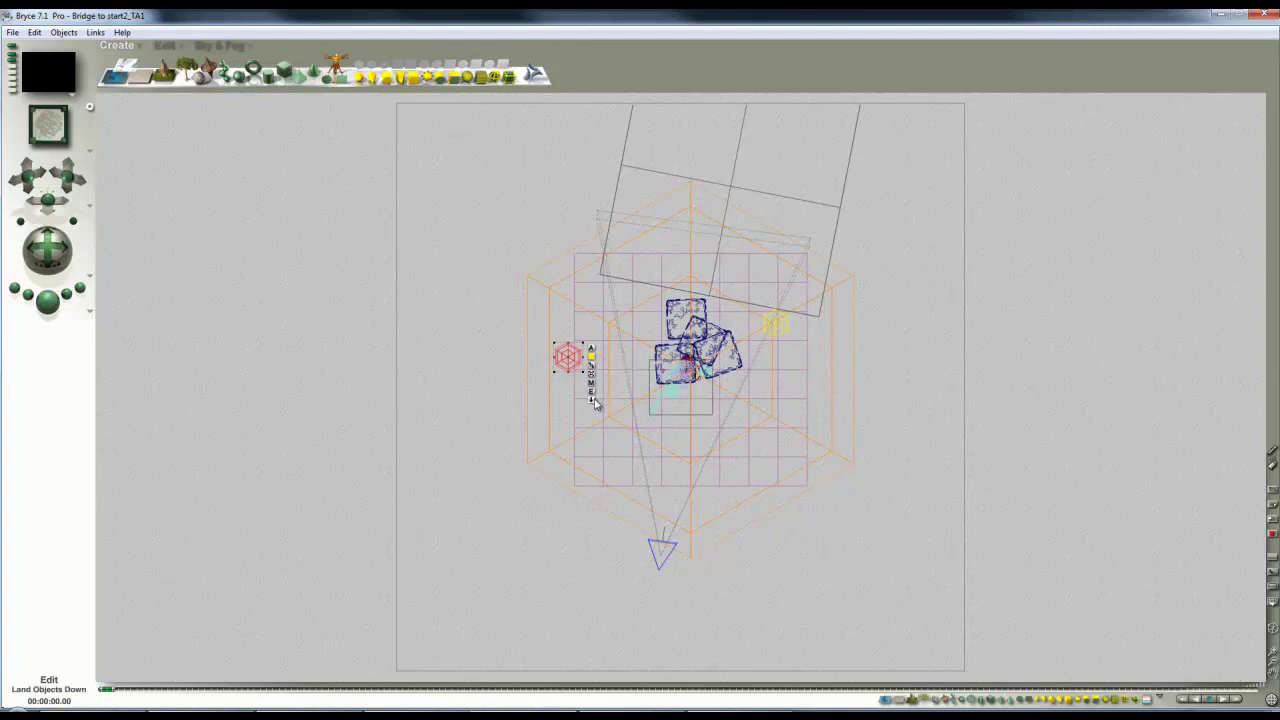
click(592, 393)
click(853, 233)
text(250)
key(Return)
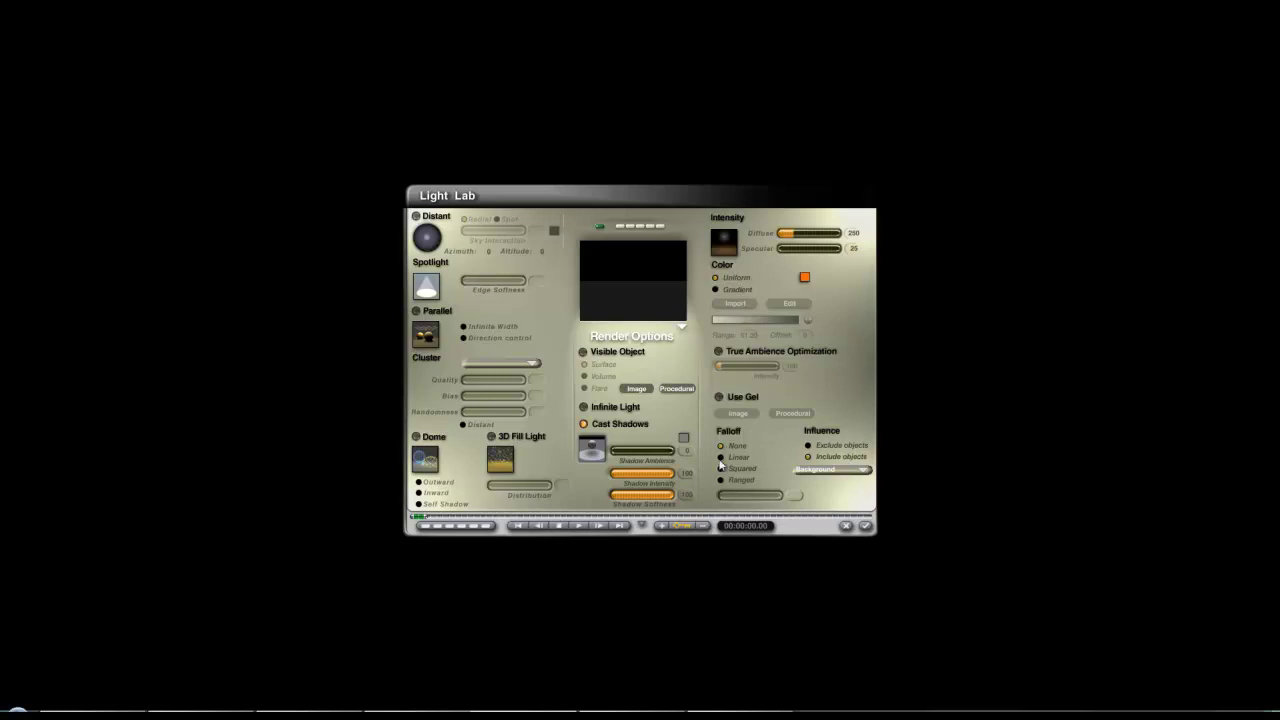
click(865, 526)
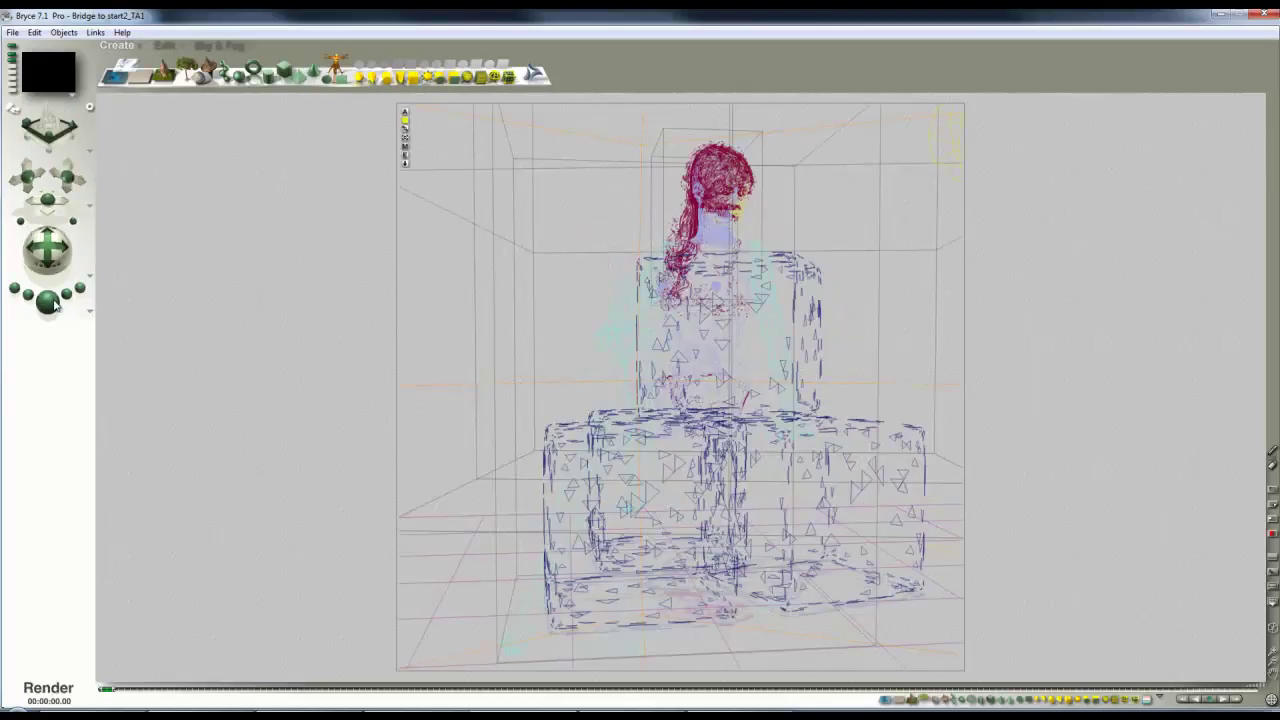
key(ctrl+r)
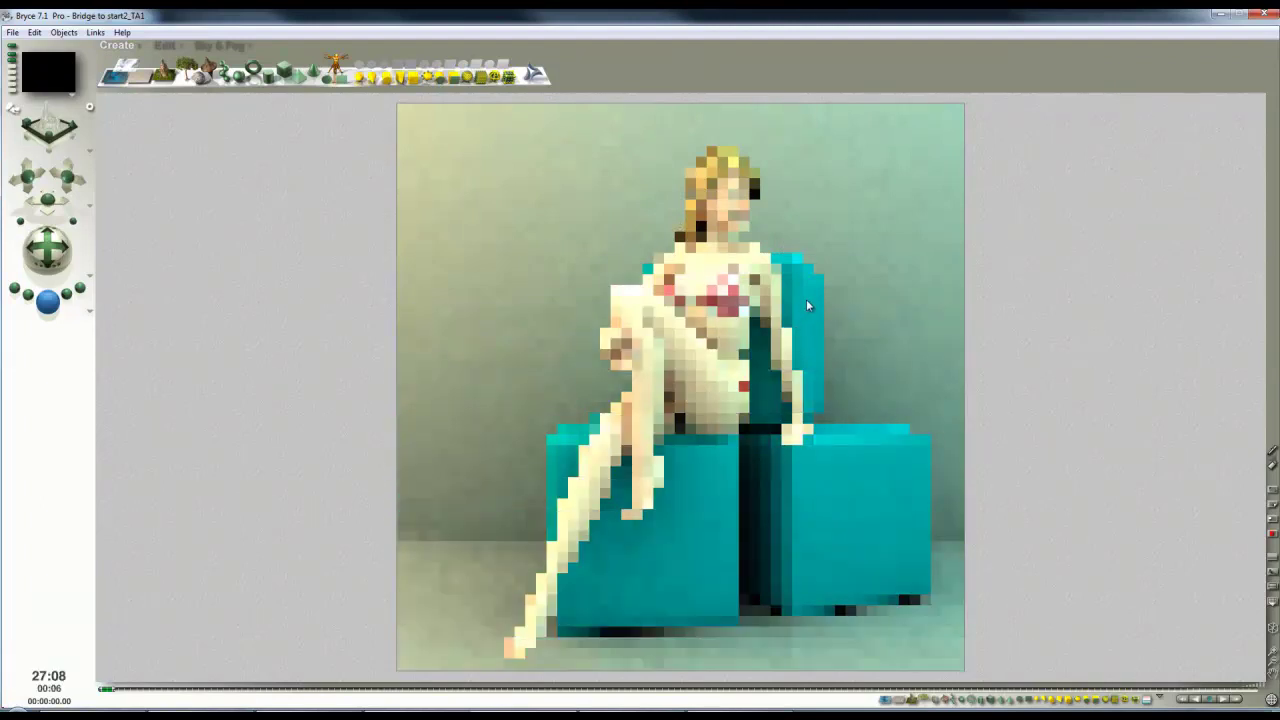
click(813, 251)
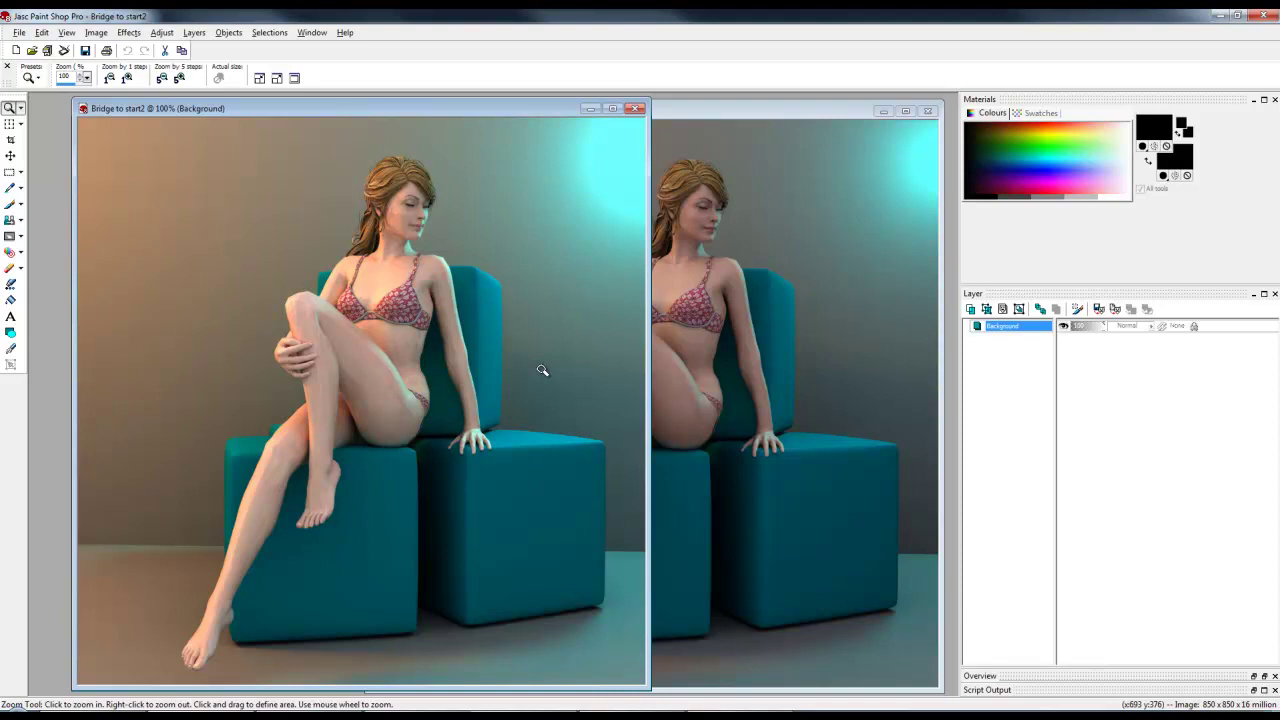
In Paint Shop Pro, close the Bridge to start2 image and set the Raster 1 layer's blend mode to Soft Light.
click(637, 110)
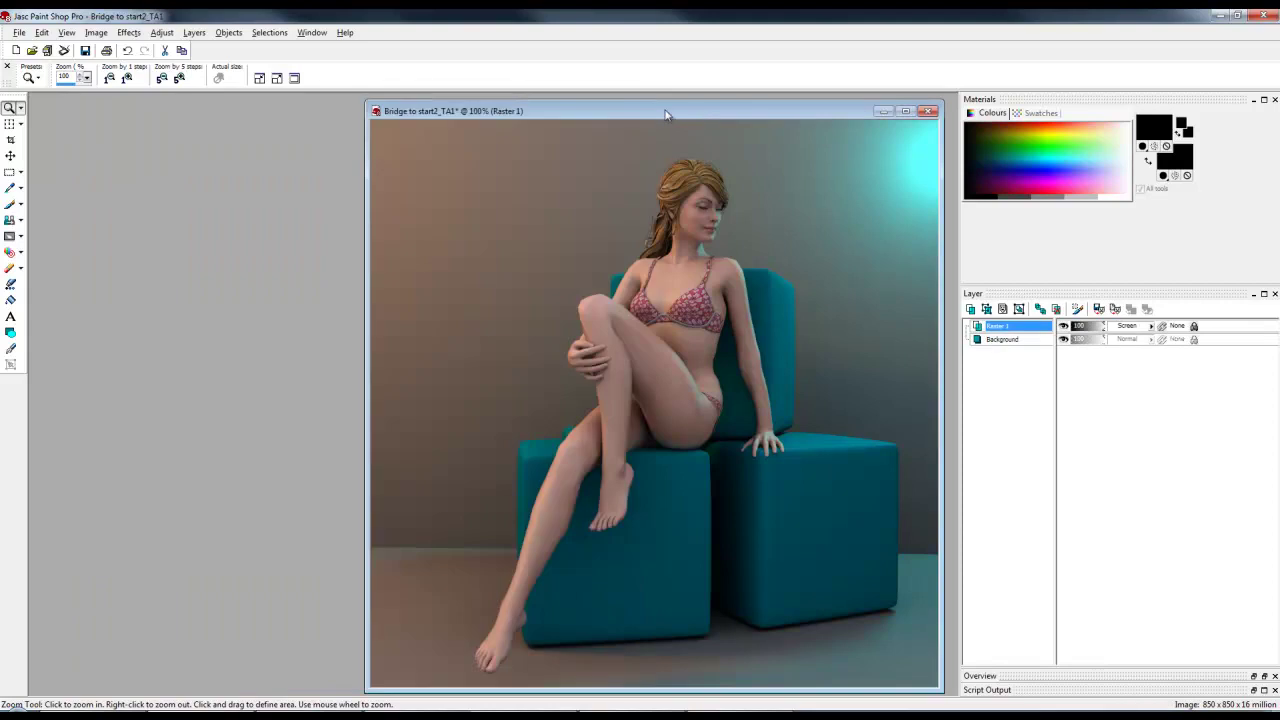
click(1127, 326)
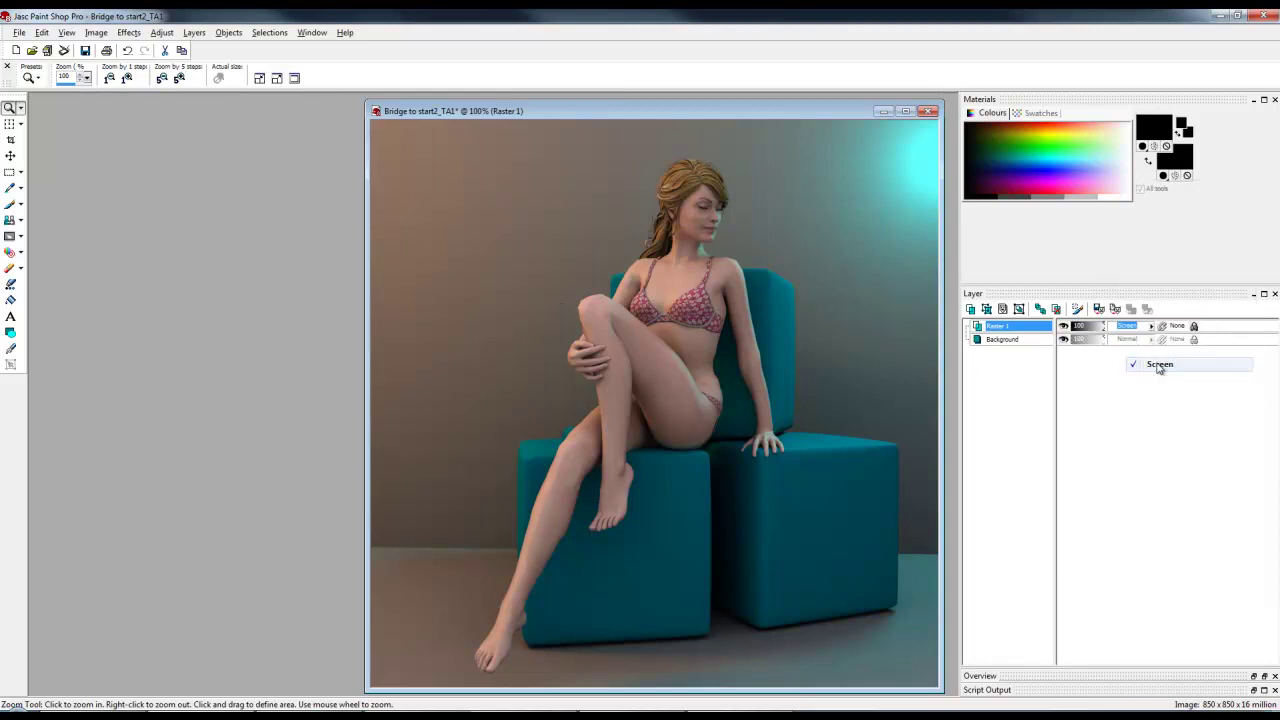
click(1160, 369)
scroll(1160, 369, down, 3)
scroll(1157, 369, down, 4)
scroll(1159, 369, down, 1)
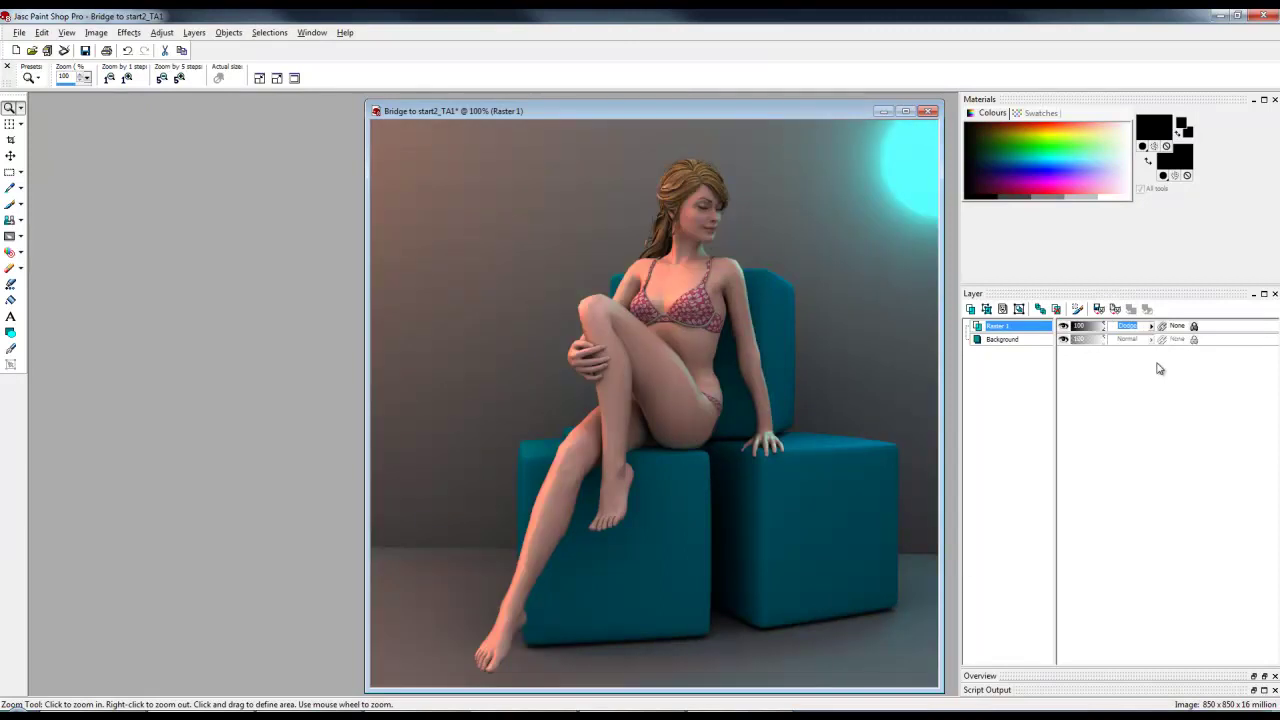
scroll(1157, 369, down, 2)
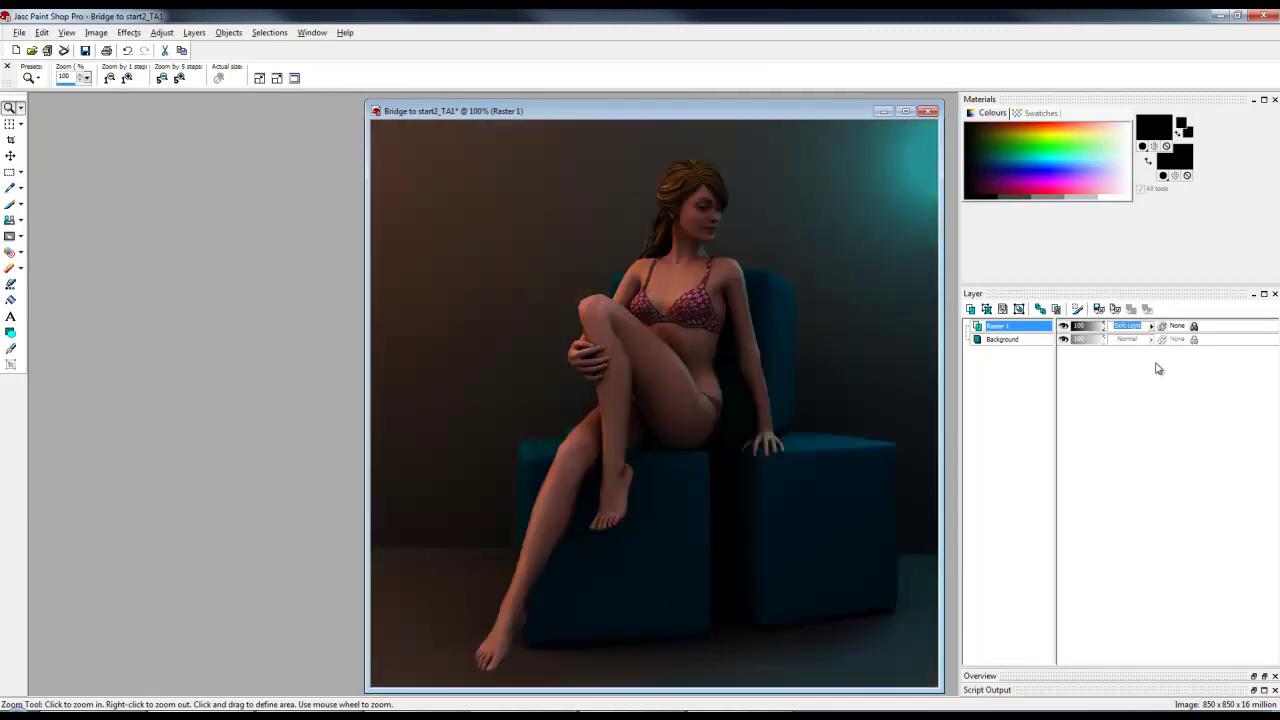
click(1012, 340)
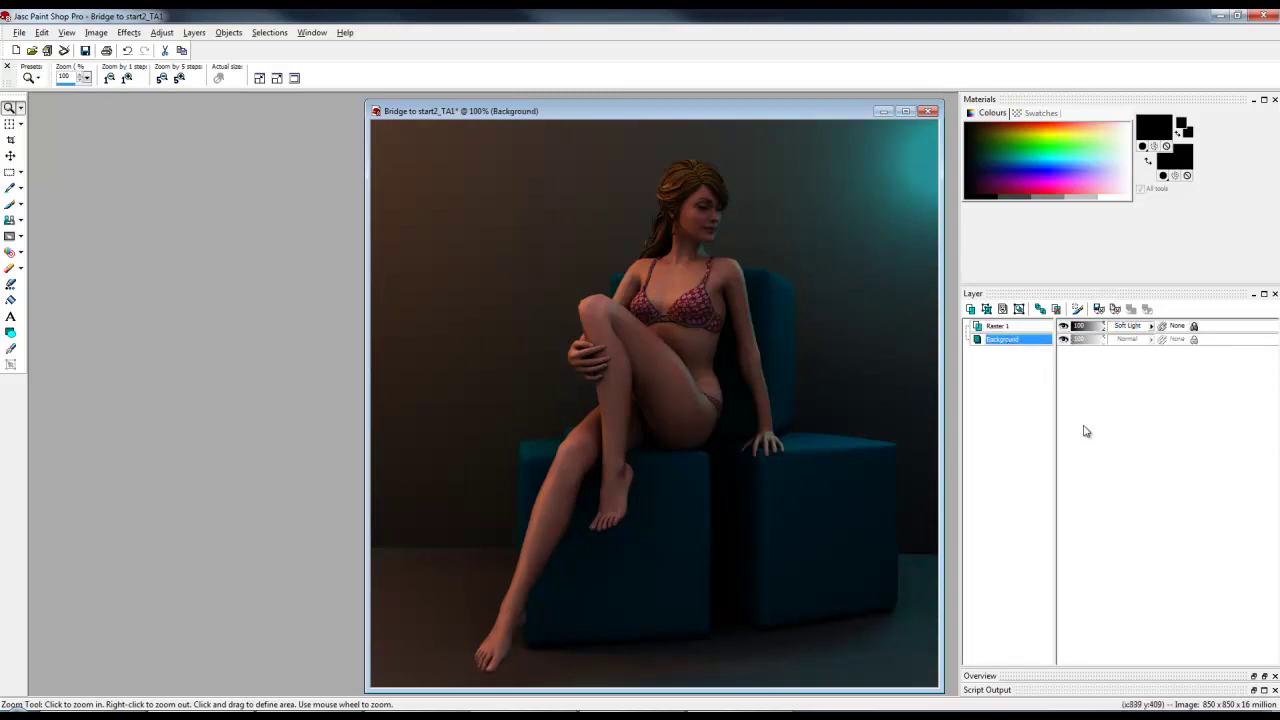
click(166, 34)
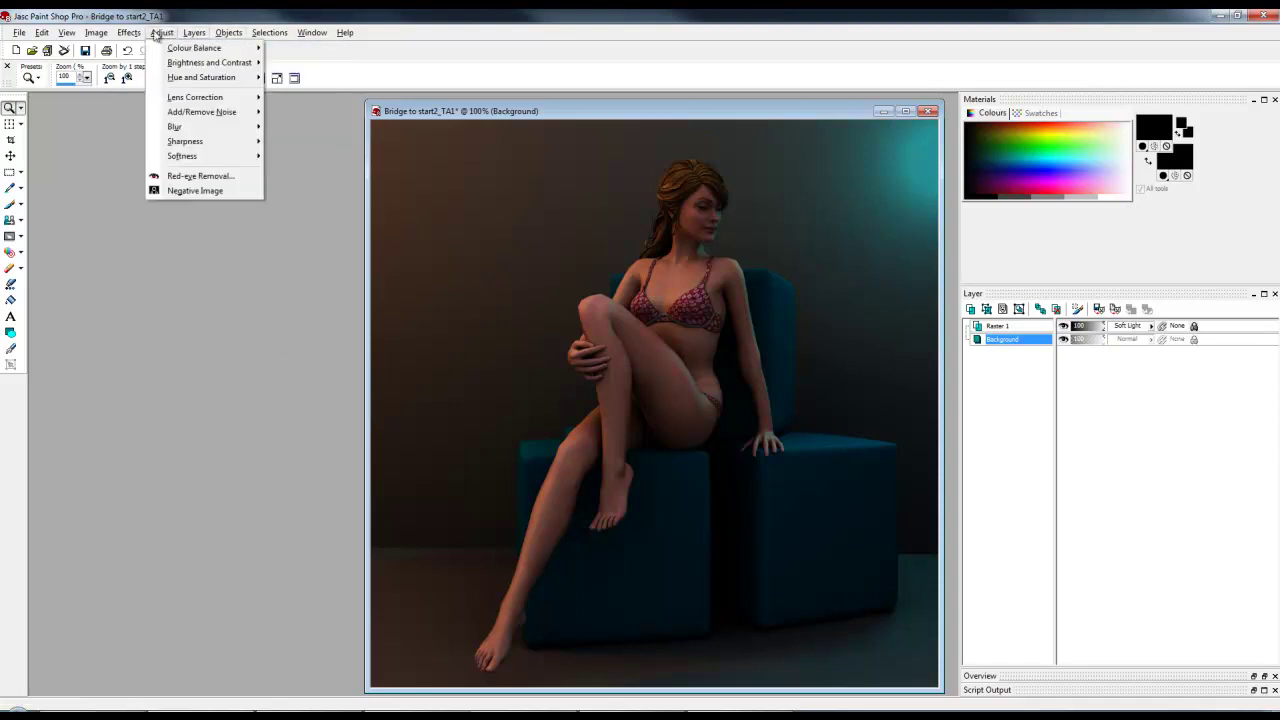
mouse_move(209, 62)
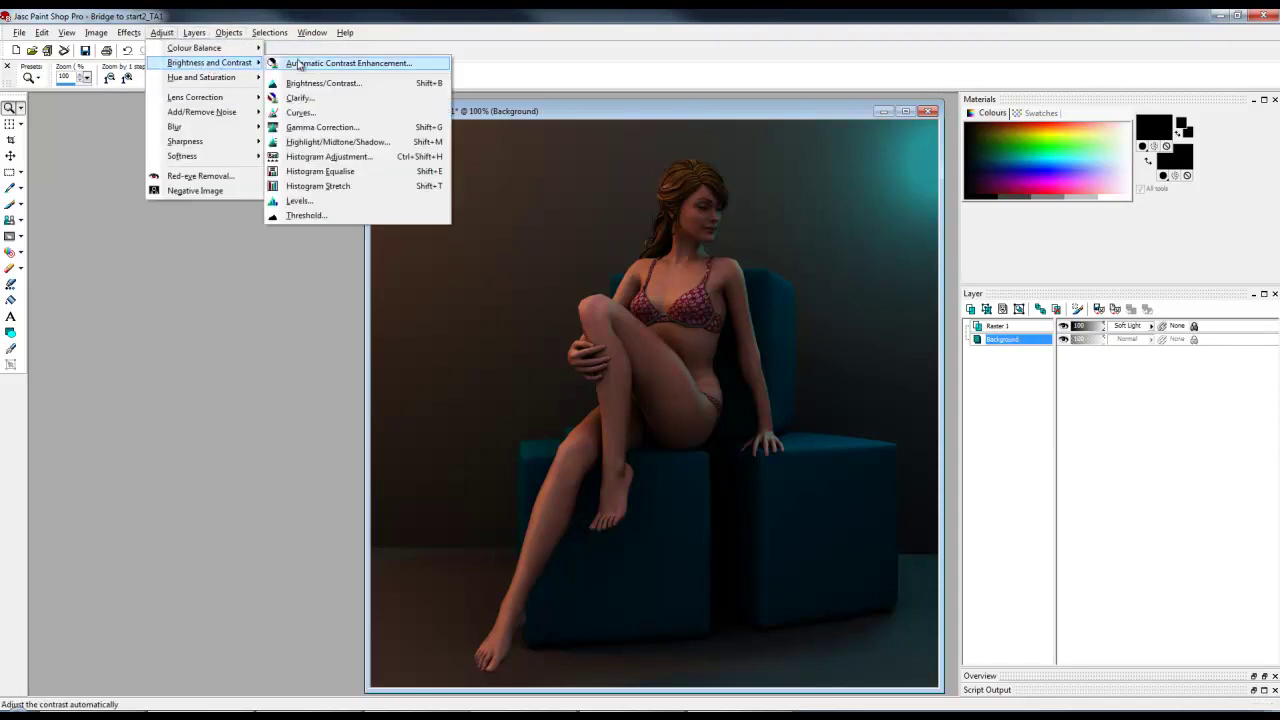
click(328, 126)
drag(989, 421, 1036, 428)
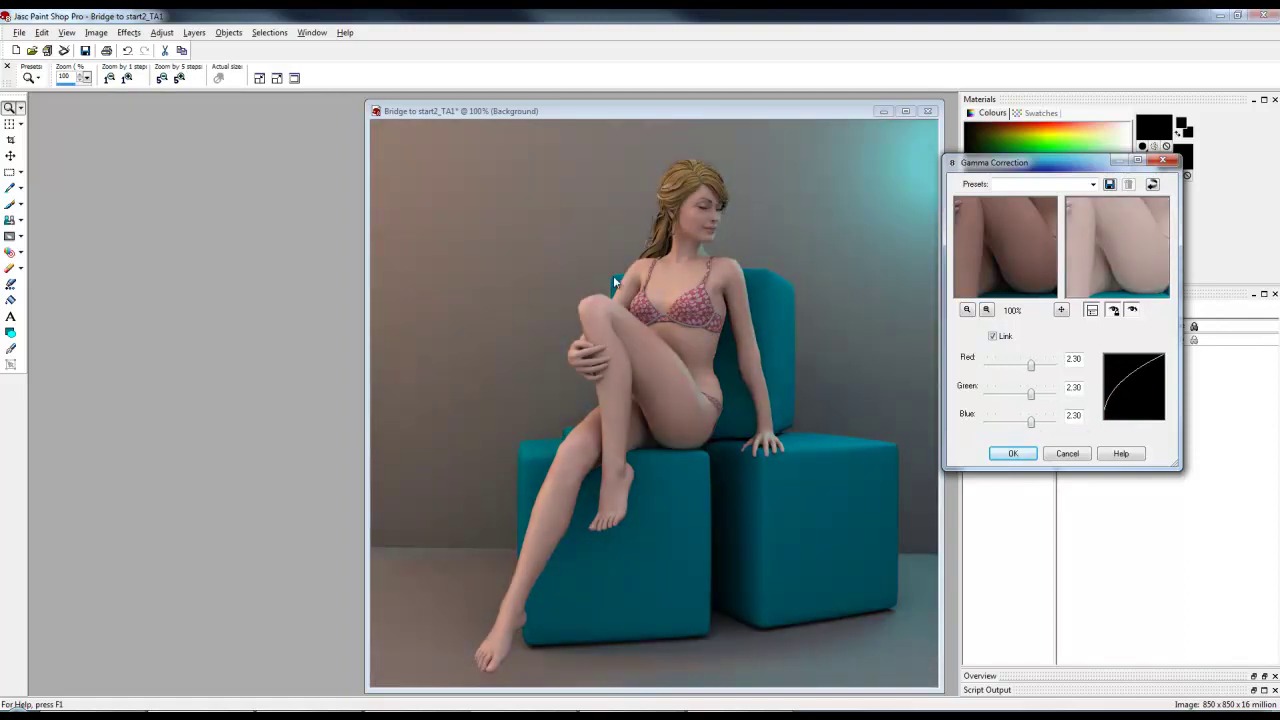
click(1067, 454)
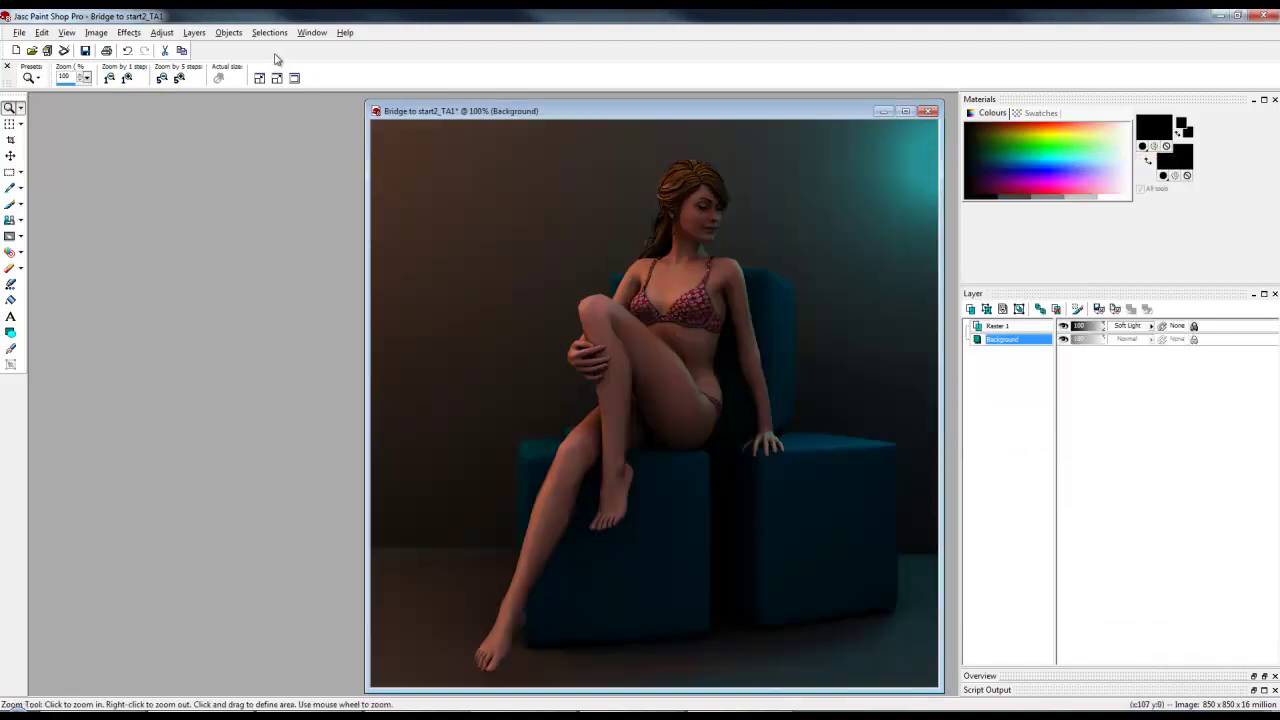
Merge the Raster 1 layer and the Background into a single background layer.
click(194, 34)
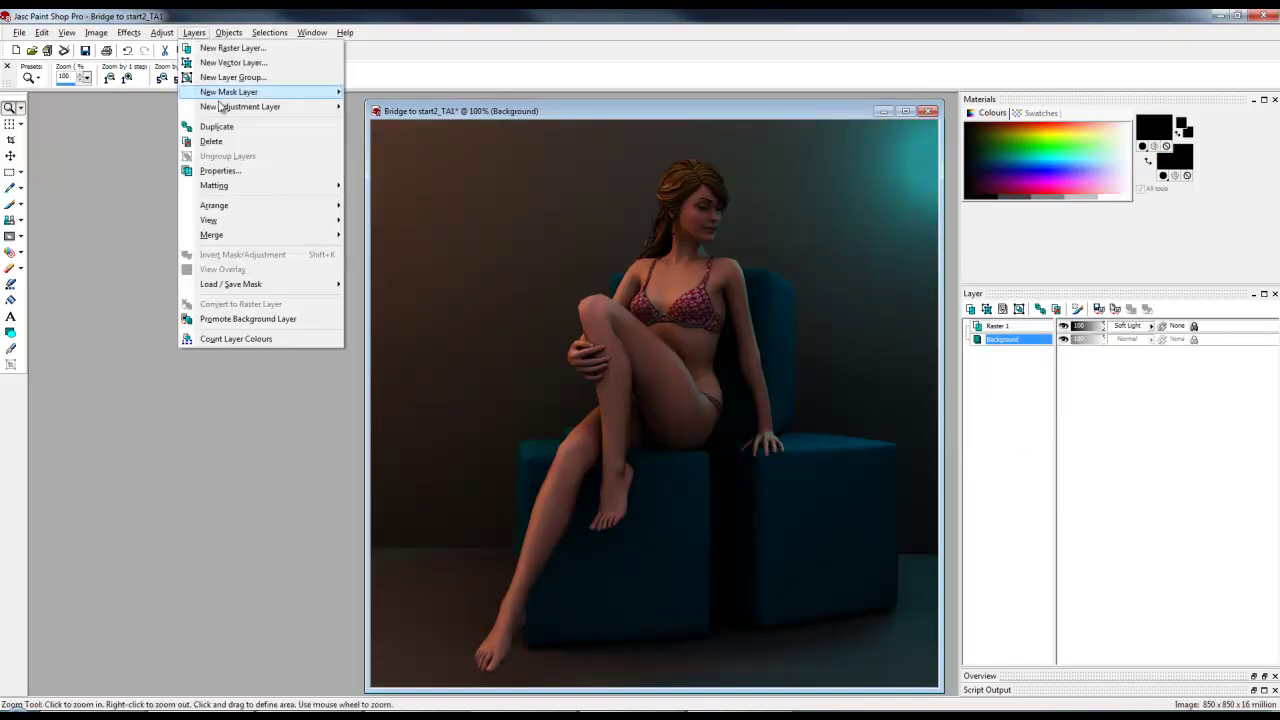
mouse_move(223, 97)
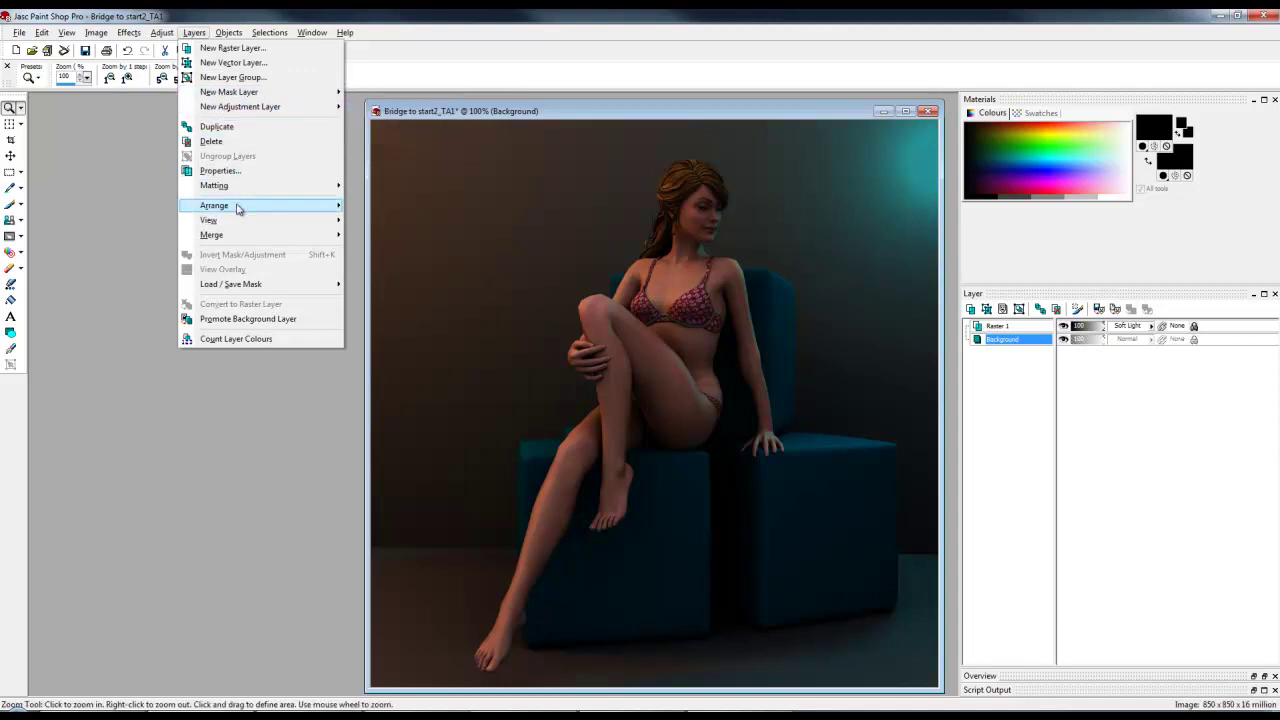
mouse_move(242, 240)
click(408, 250)
Start a Fade Correction on the merged image, move its dialog clear of the picture and raise the amount of correction.
click(160, 33)
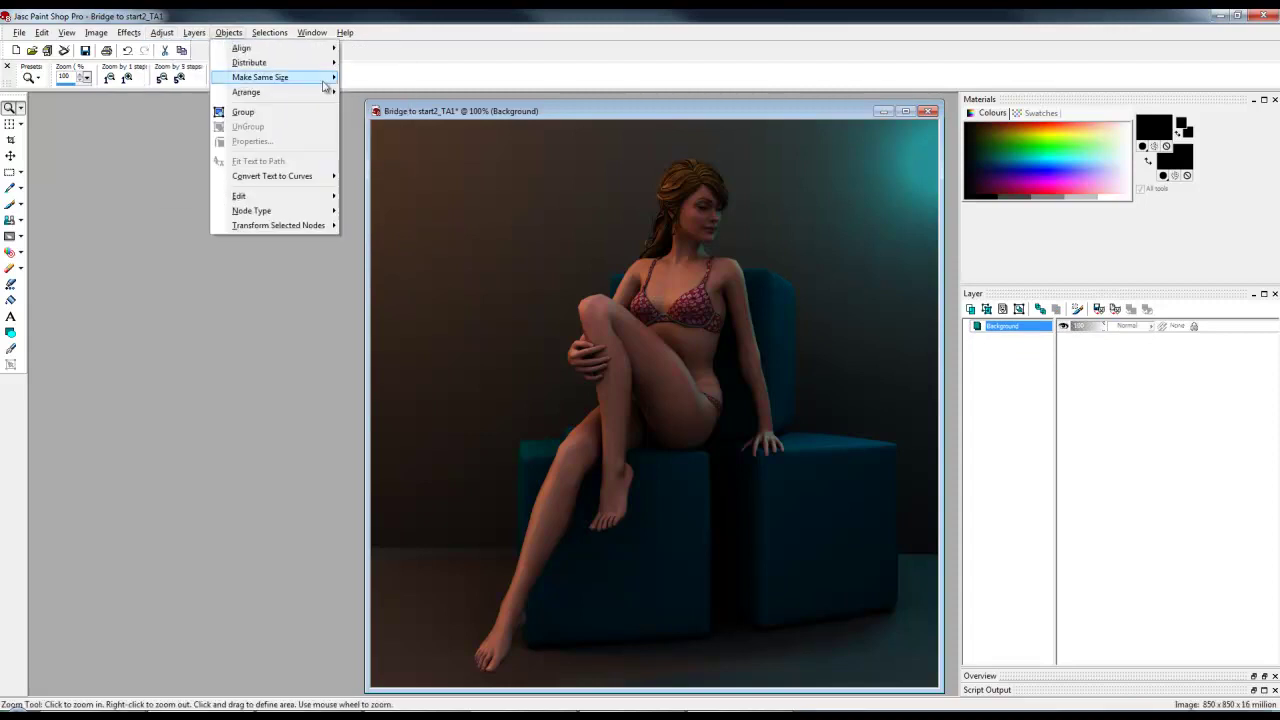
mouse_move(190, 50)
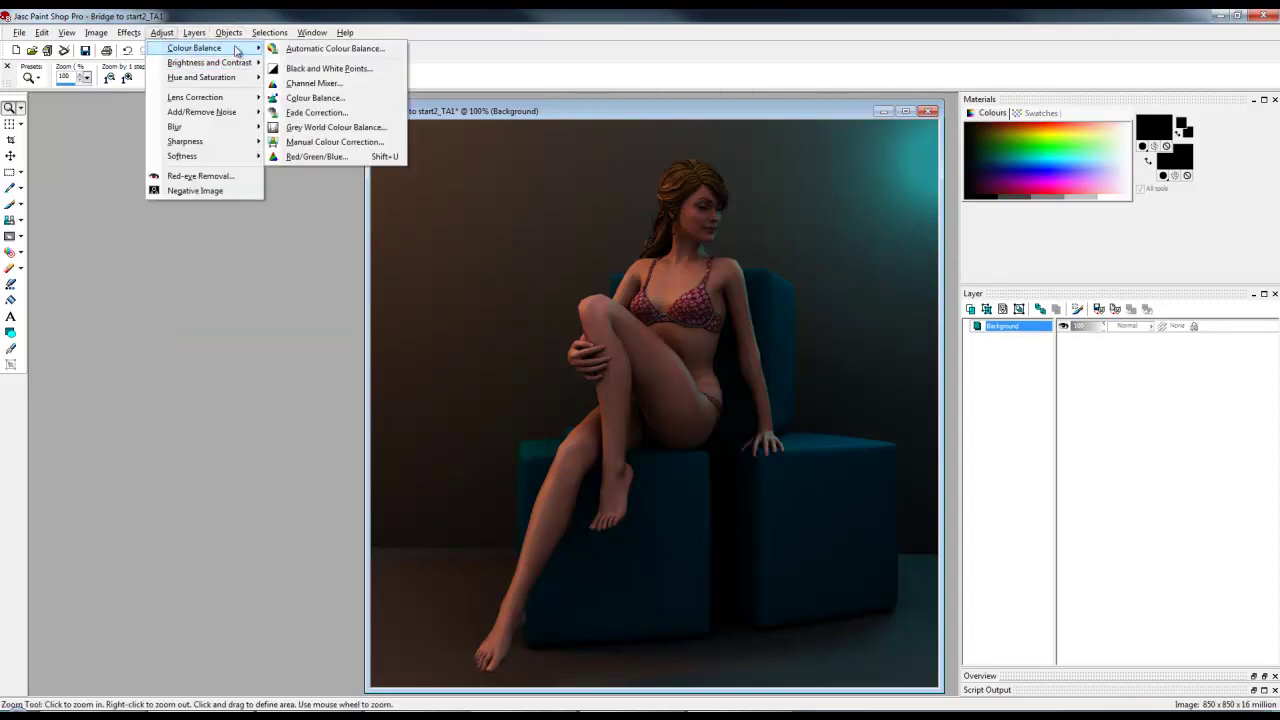
click(342, 122)
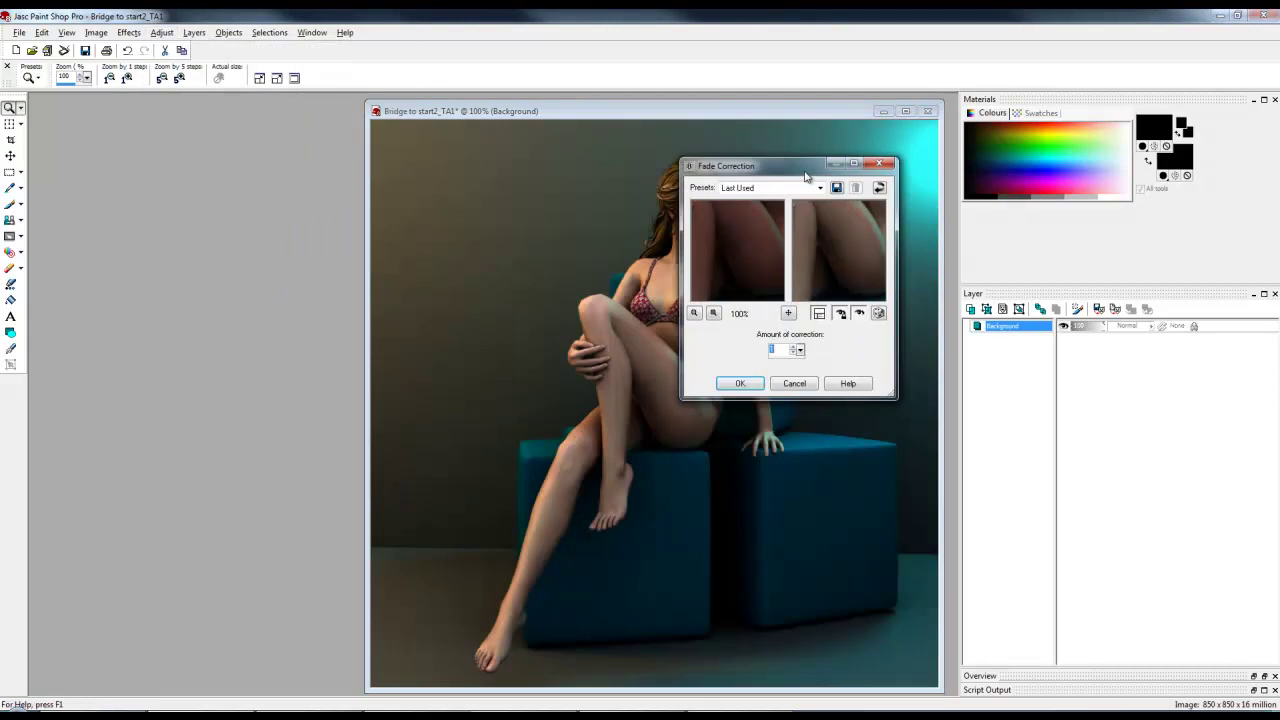
drag(825, 169, 277, 212)
click(240, 403)
click(249, 402)
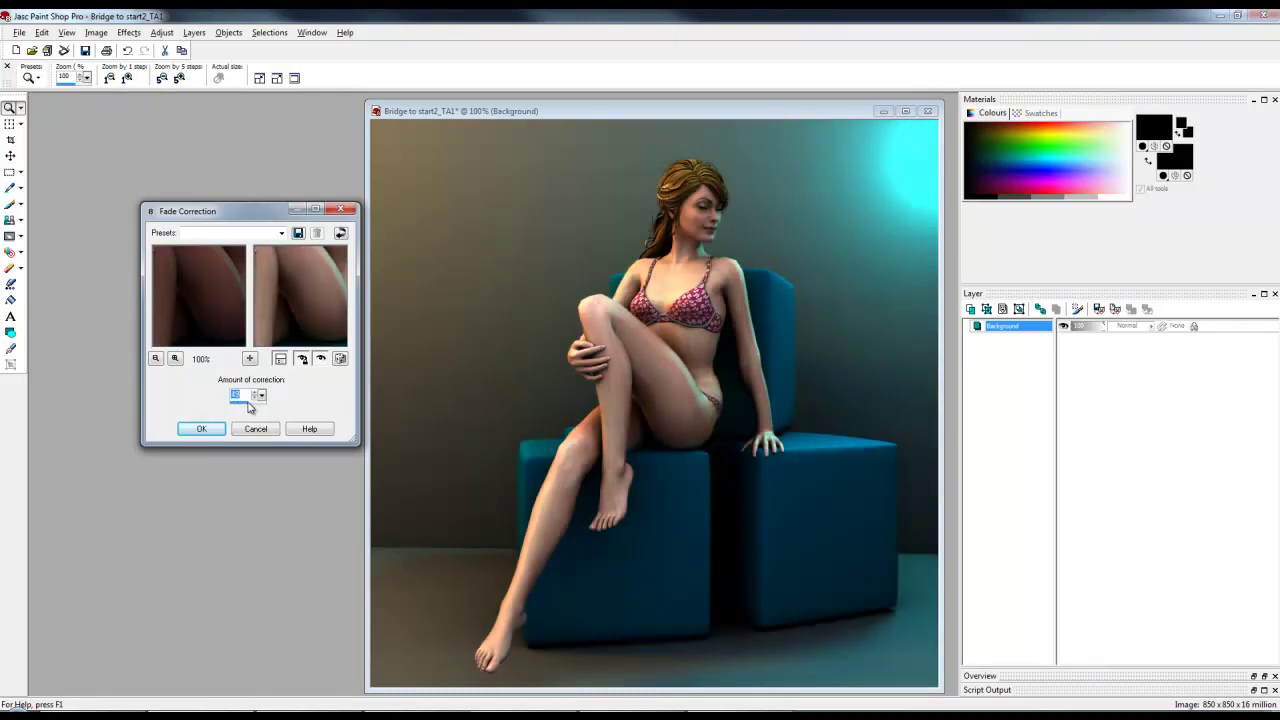
Compare fade correction amounts of 50, 40 and 45, and apply the correction with an amount of 40.
drag(247, 396, 184, 407)
text(50)
drag(242, 396, 225, 401)
text(40)
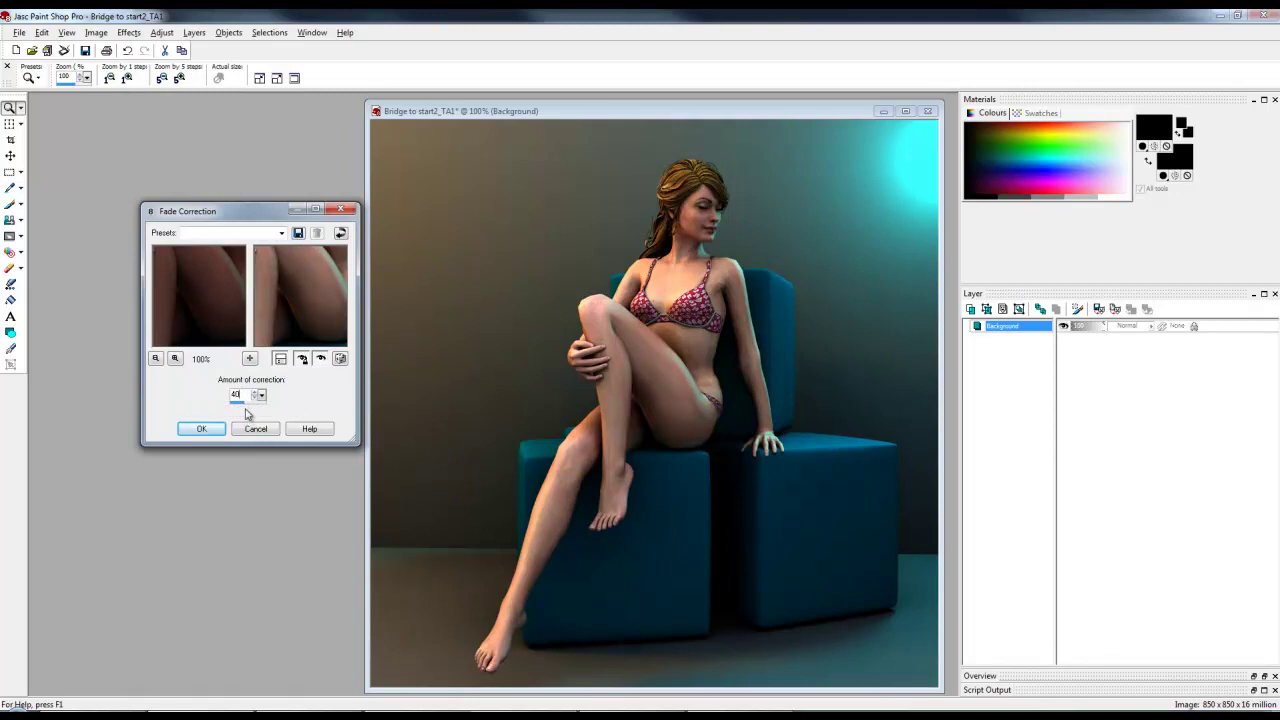
drag(243, 395, 204, 408)
text(45)
drag(244, 396, 193, 403)
text(40)
click(203, 432)
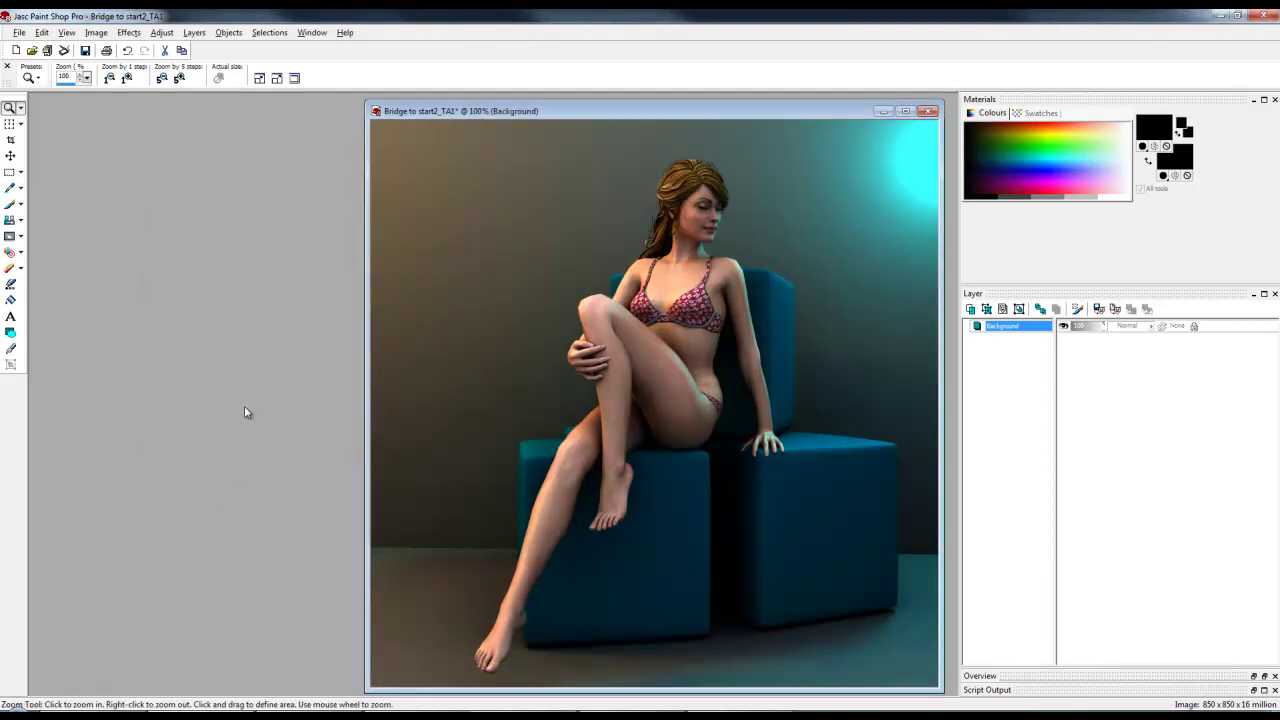